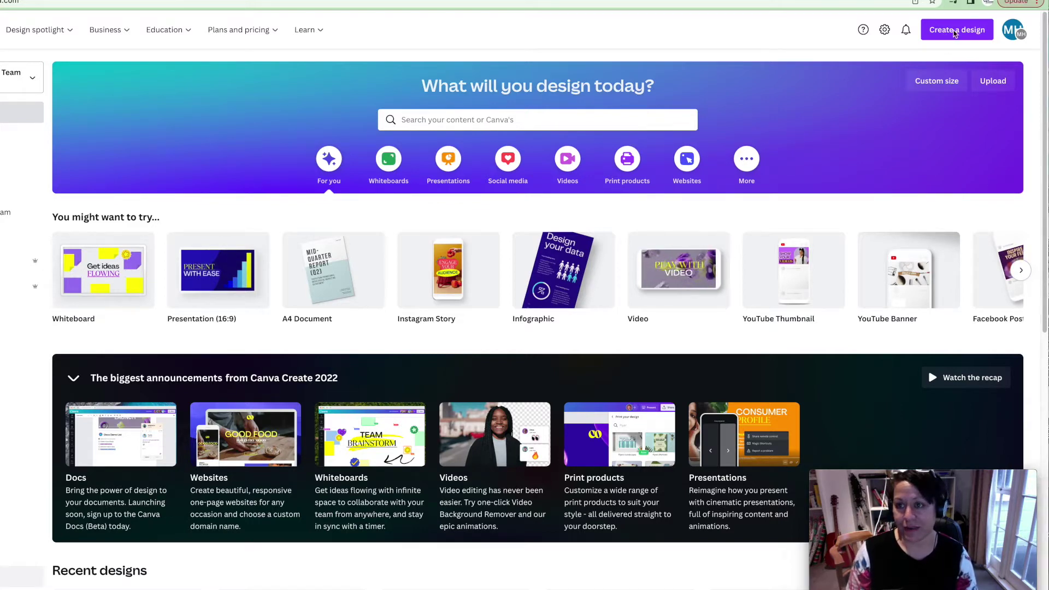
- Open the Create a design menu from the Canva home page
left_click(954, 33)
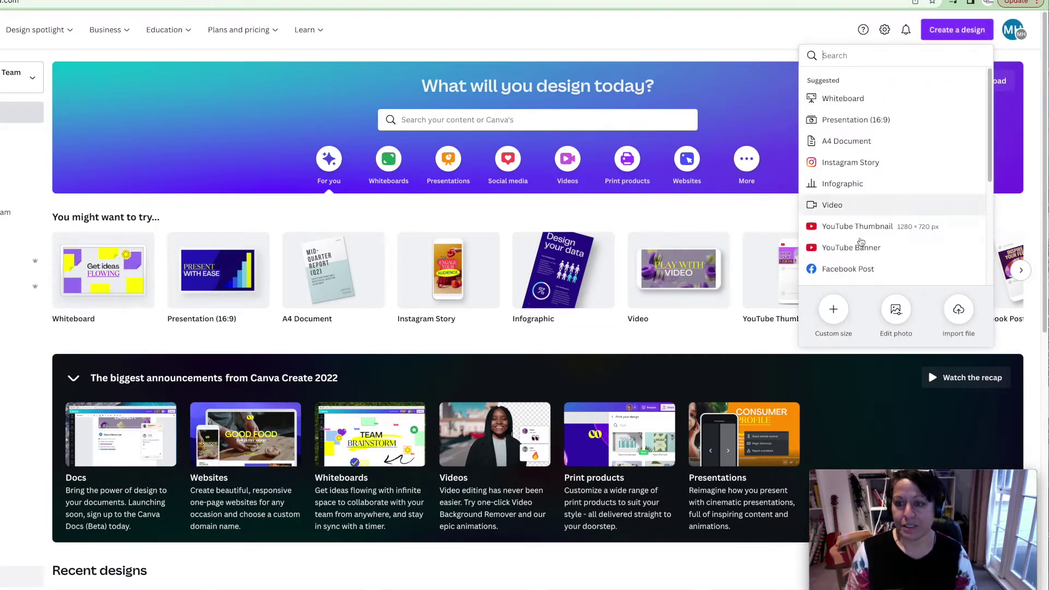
- Create a blank custom-size design 2 in wide by 8 in tall
left_click(835, 311)
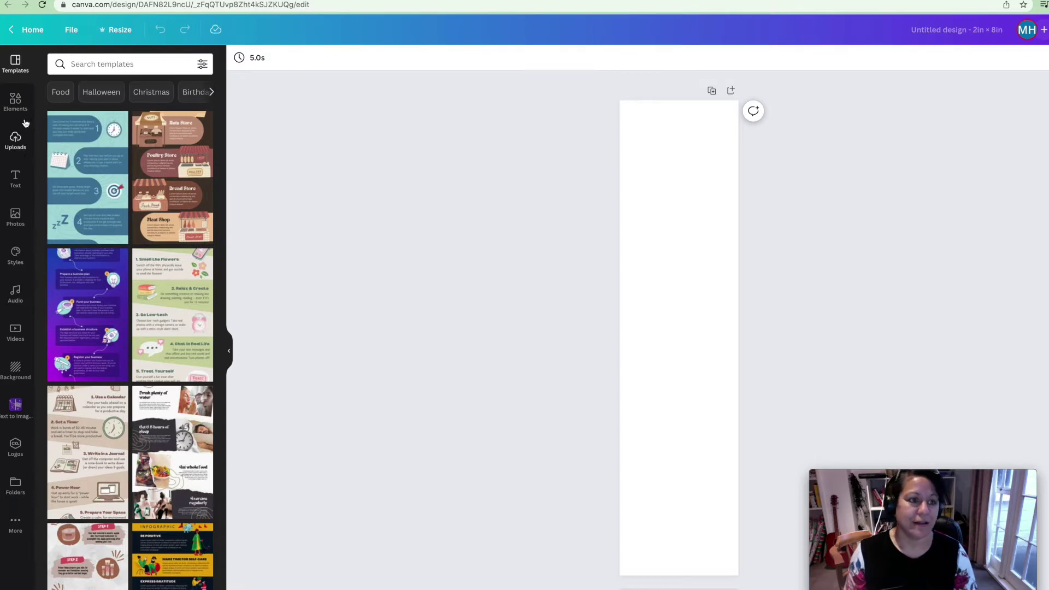
left_click(15, 102)
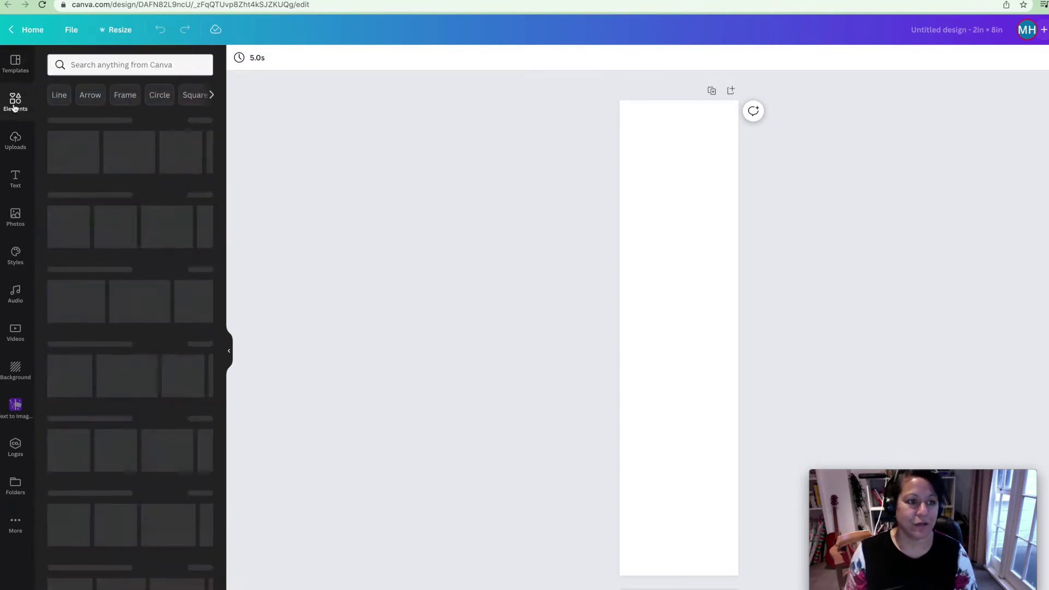
- Search Elements for 'pastel' and stretch the watercolour image to fill the bookmark
left_click(92, 66)
type("paste")
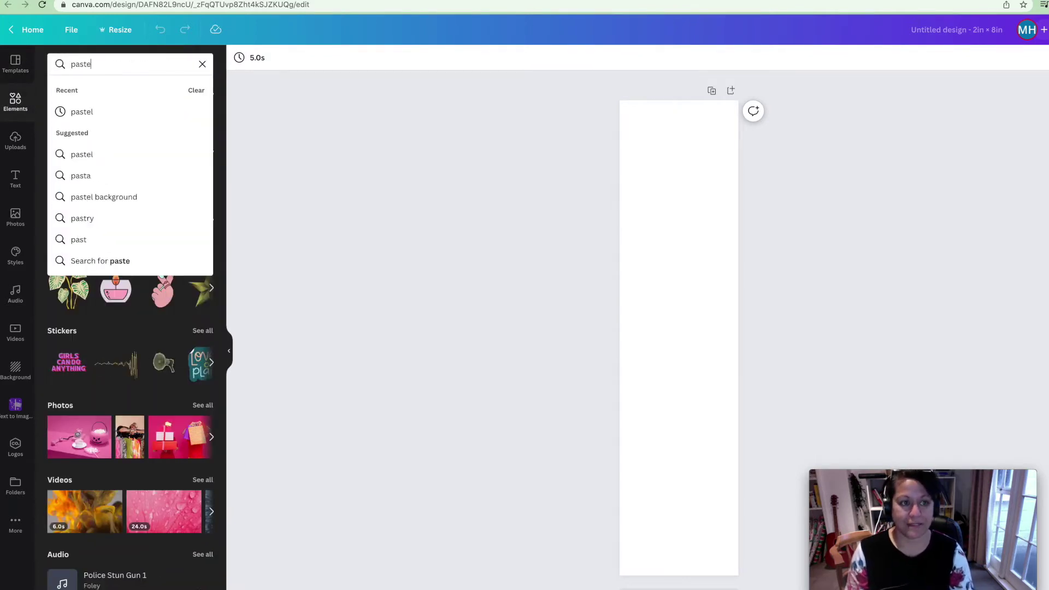
type("l")
key("Return")
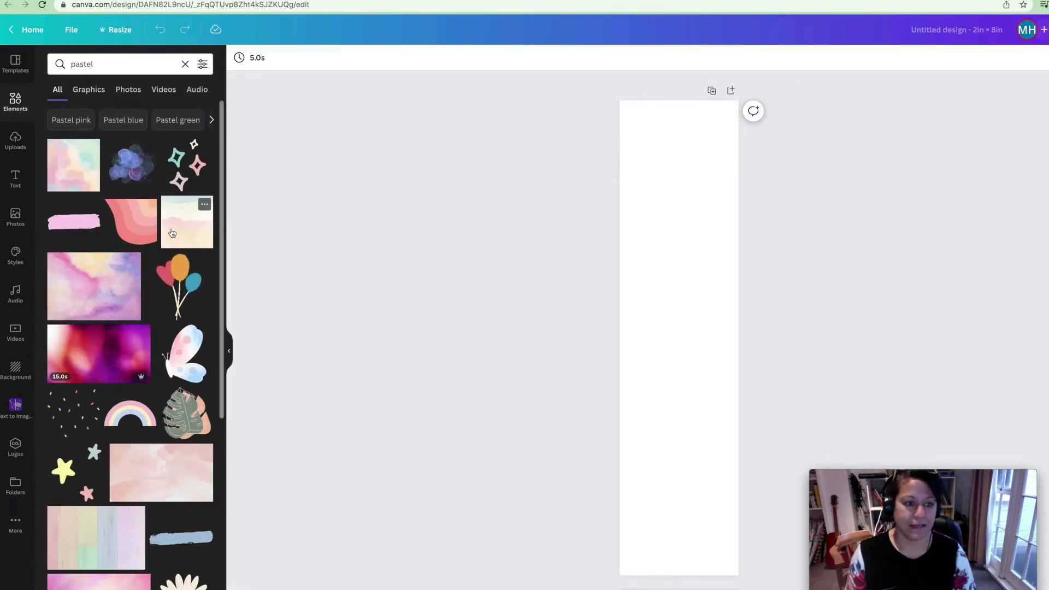
left_click(172, 233)
left_click_drag(702, 354, 877, 547)
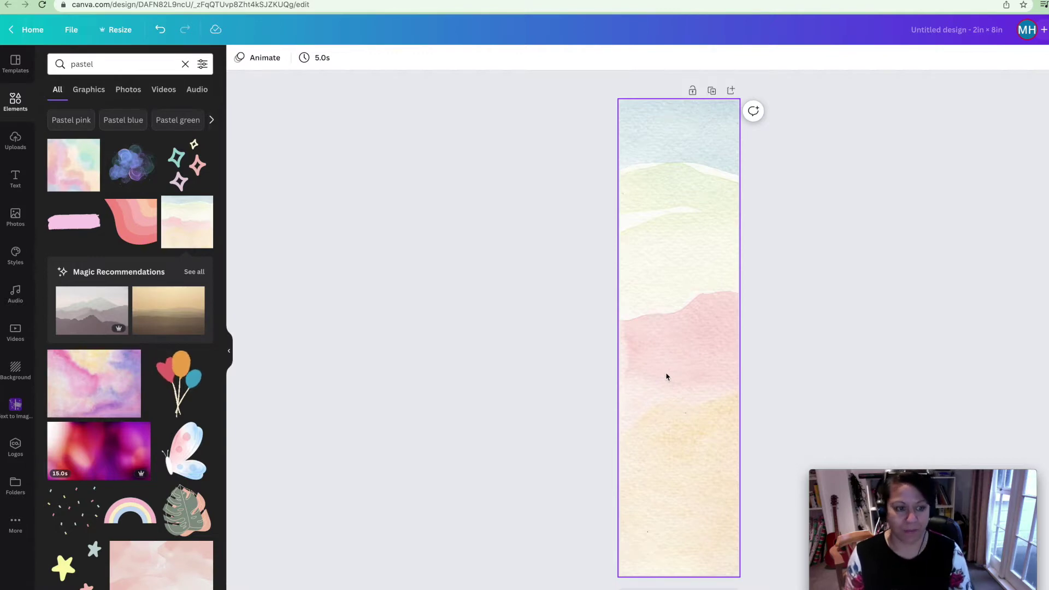
- Add the pastel butterfly graphic and move it near the bookmark's bottom
left_click(176, 465)
left_click_drag(696, 379, 695, 525)
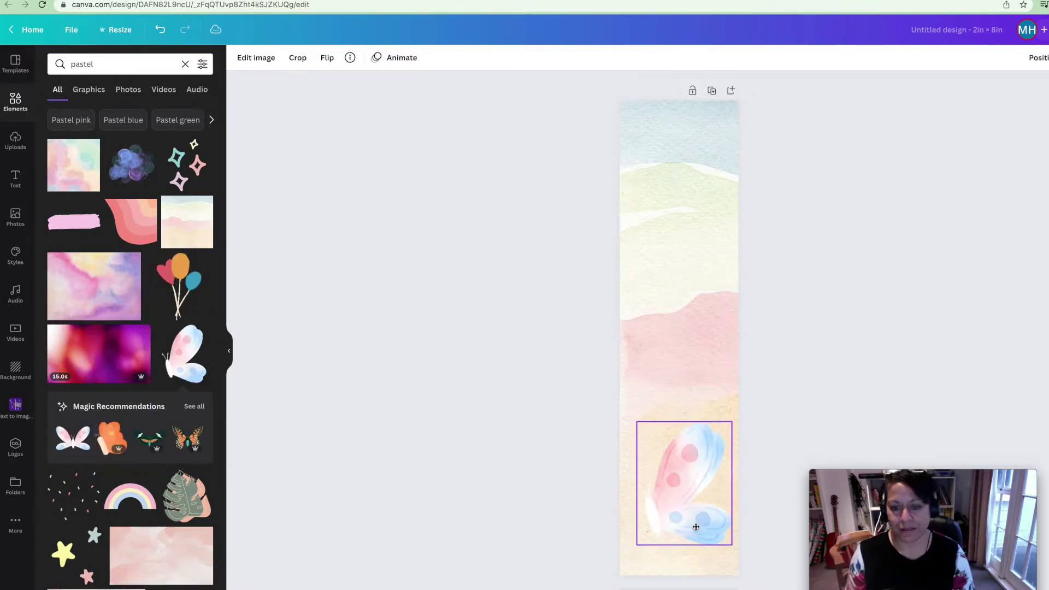
left_click(771, 395)
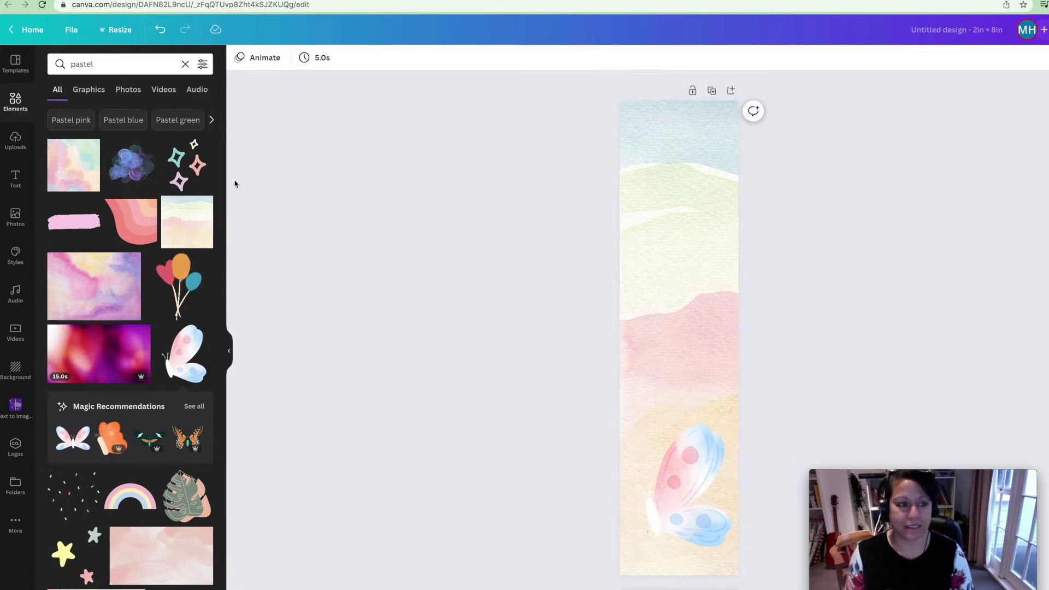
left_click(16, 140)
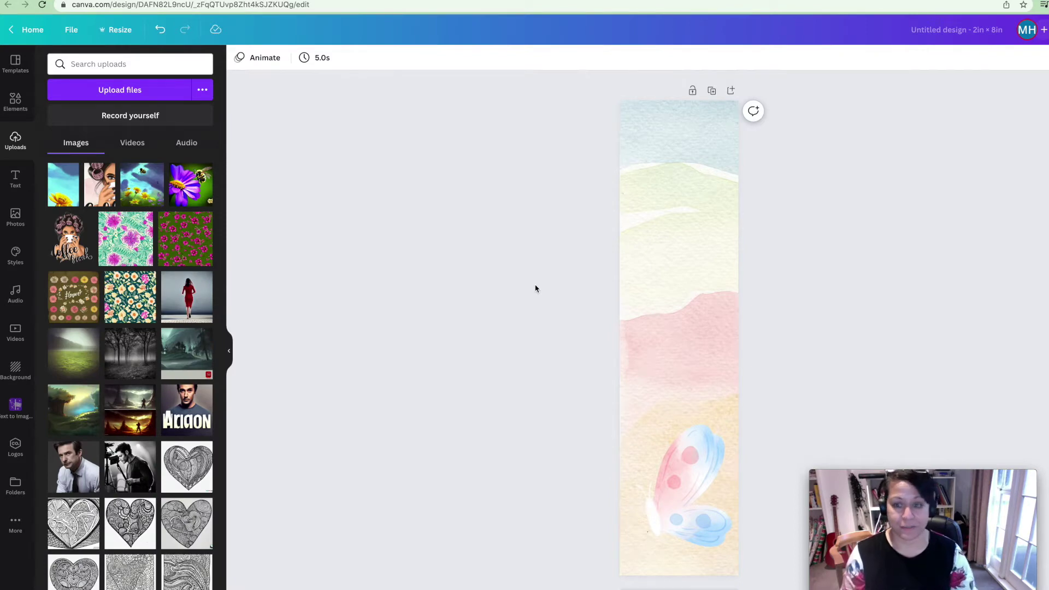
left_click(16, 176)
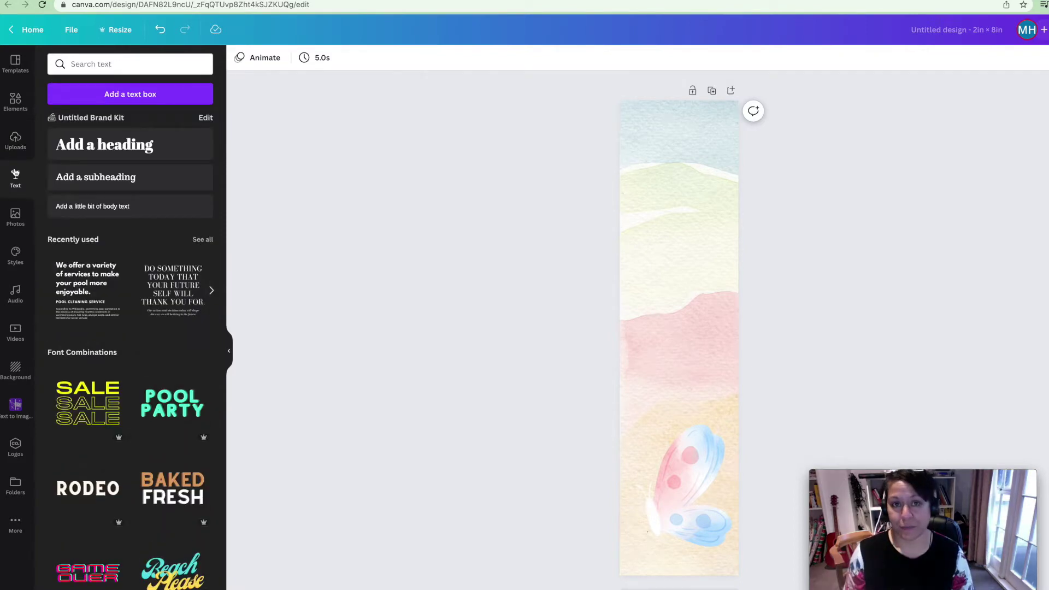
- Add a heading reading 'Book worm', with 'Book' and 'worm' on separate lines
left_click(107, 151)
type("B")
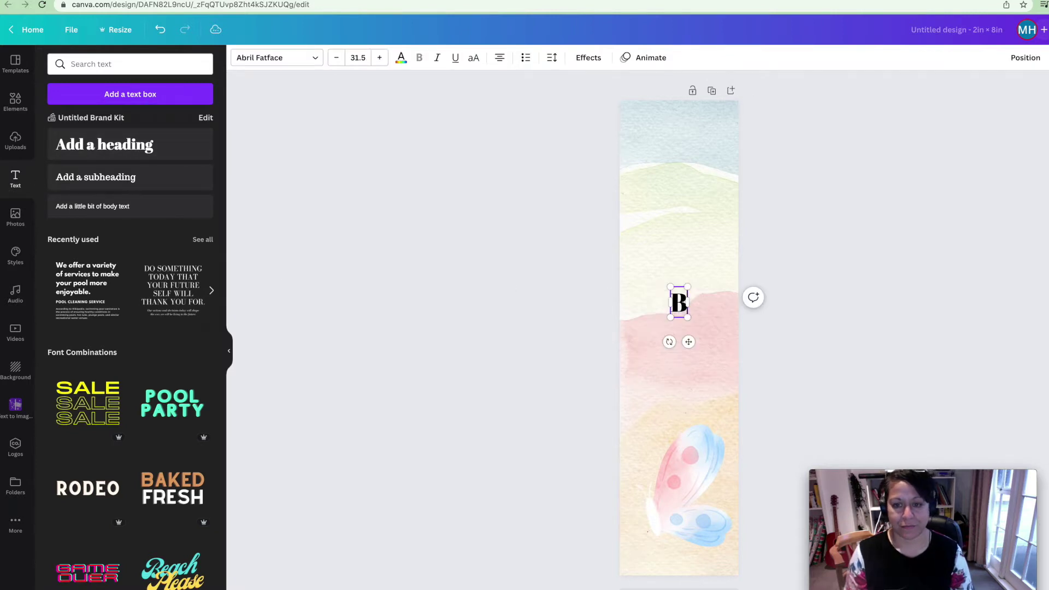
type("ookwork")
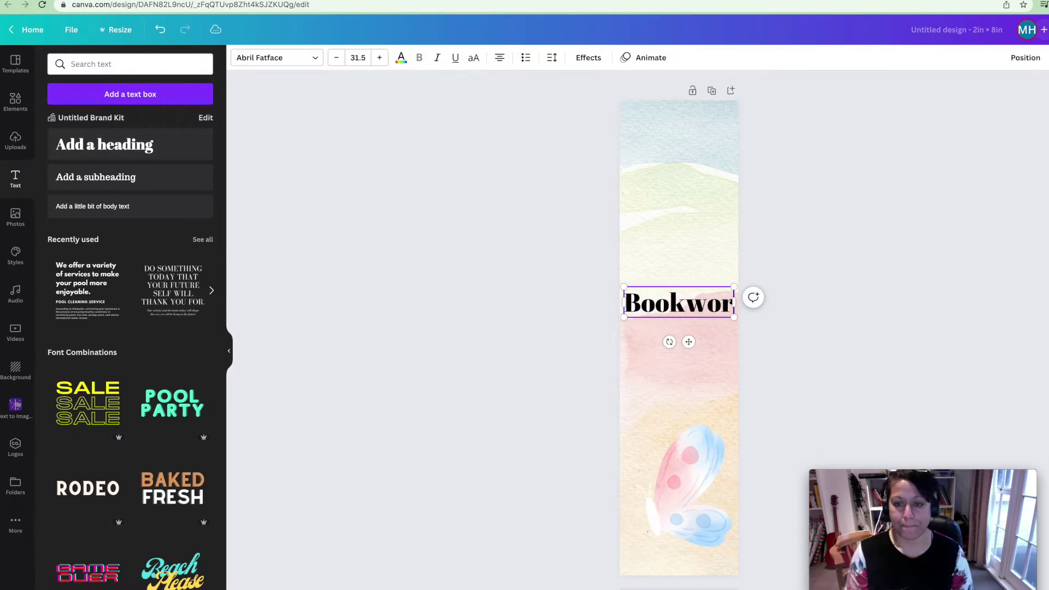
key("BackSpace")
type("m")
key("Left")
key("Left")
key("Left")
key("Left")
key("Return")
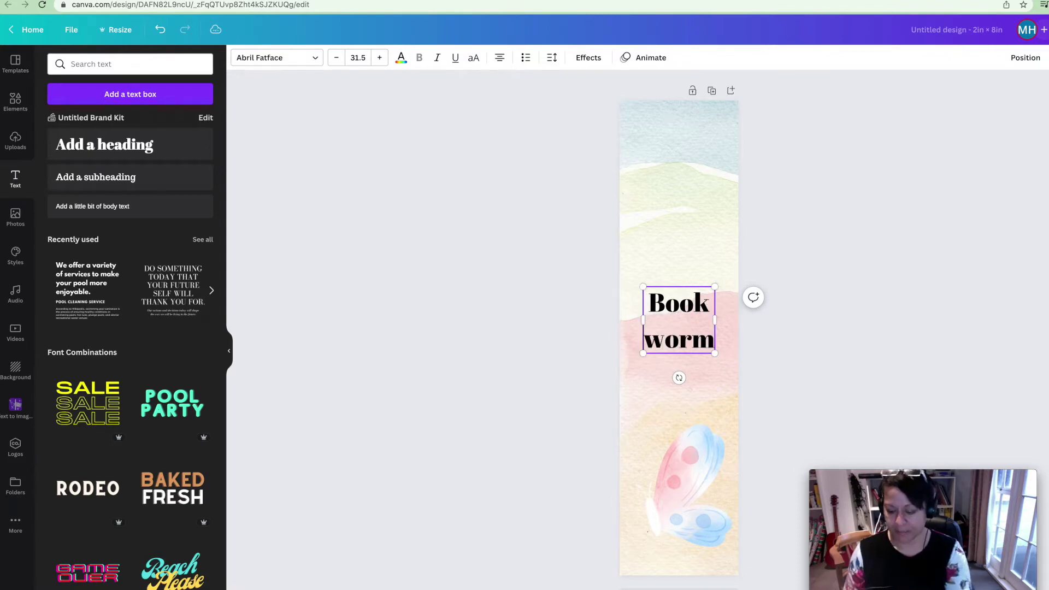
key("super+a")
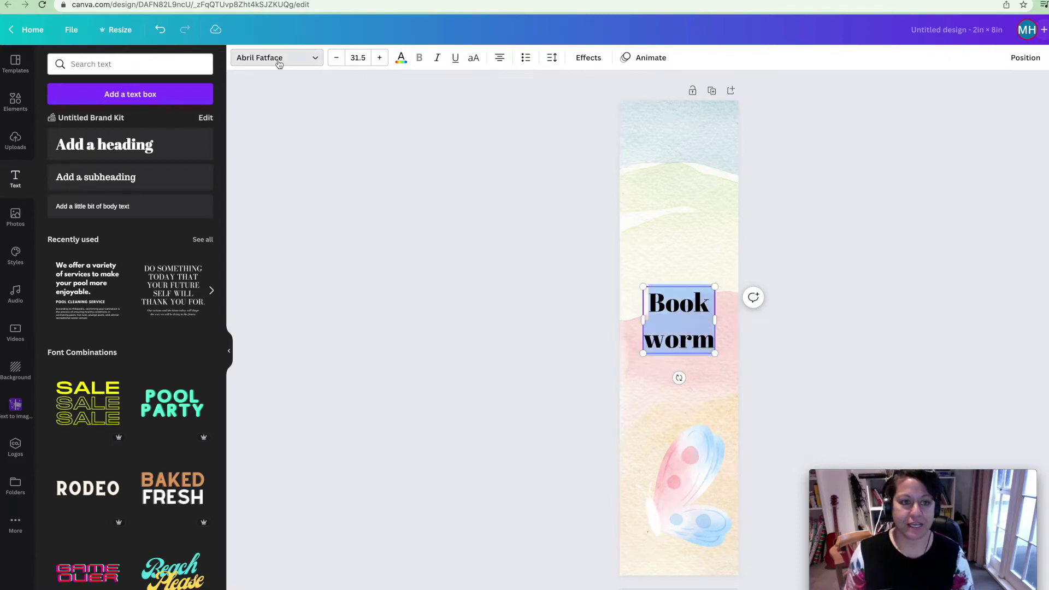
left_click(276, 57)
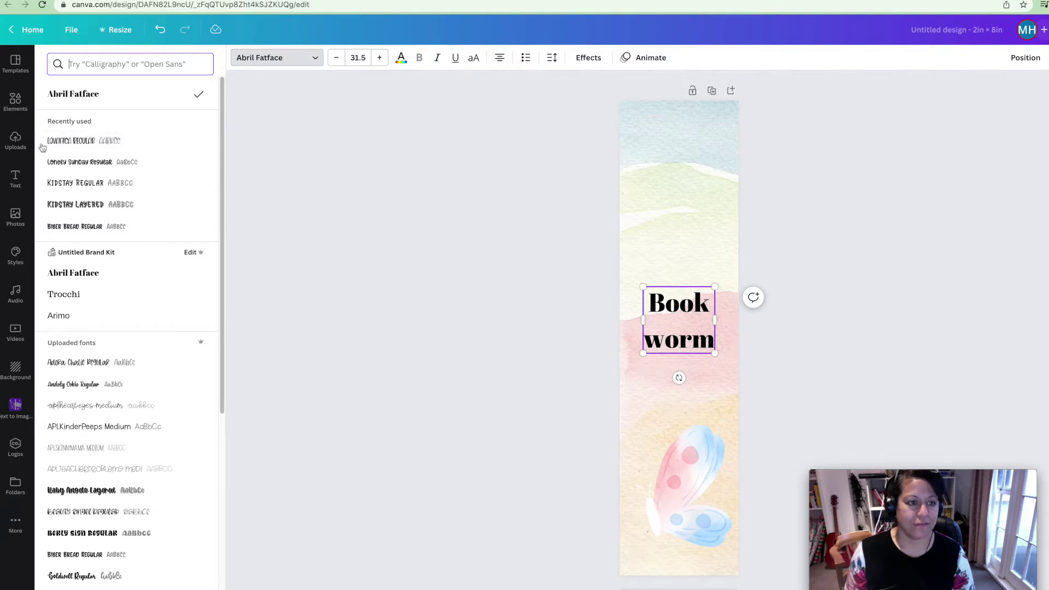
- Set the heading in the Kidstay font and enlarge it across the bookmark
left_click(61, 204)
left_click(701, 333)
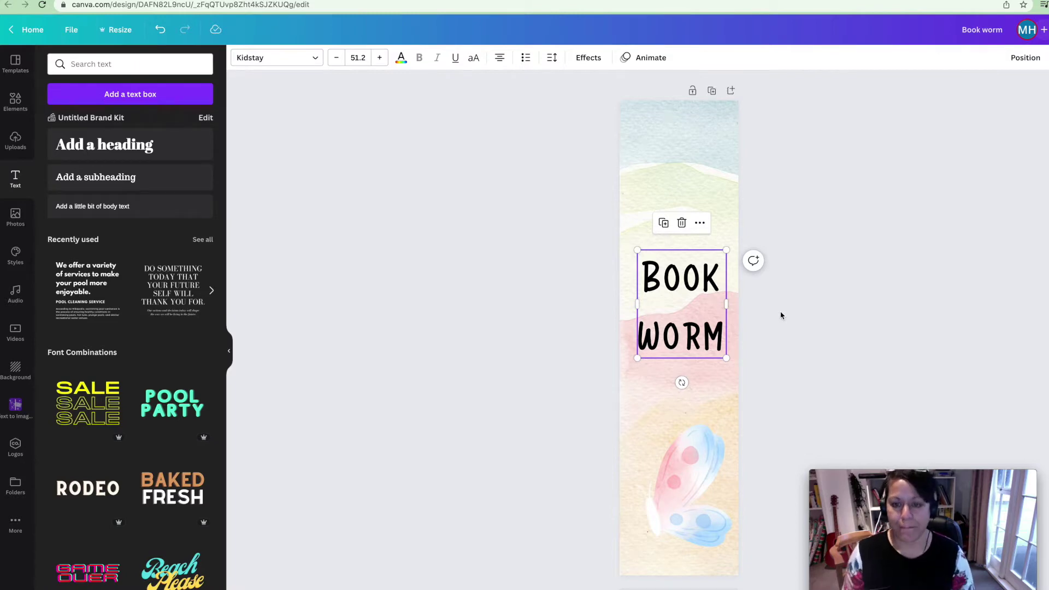
left_click_drag(637, 250, 621, 229)
left_click(773, 352)
left_click(698, 339)
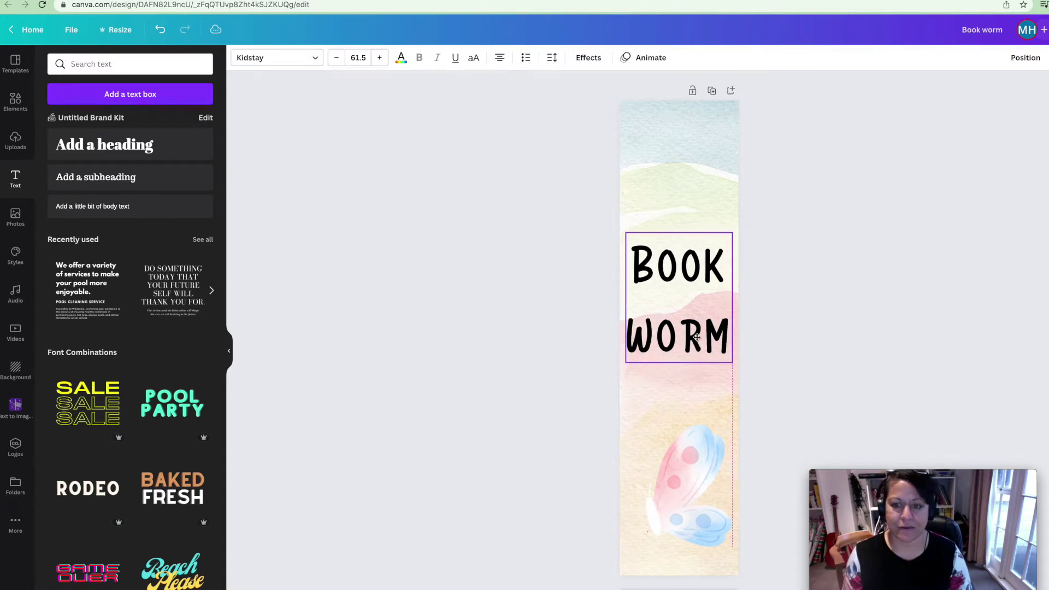
left_click_drag(699, 340, 698, 341)
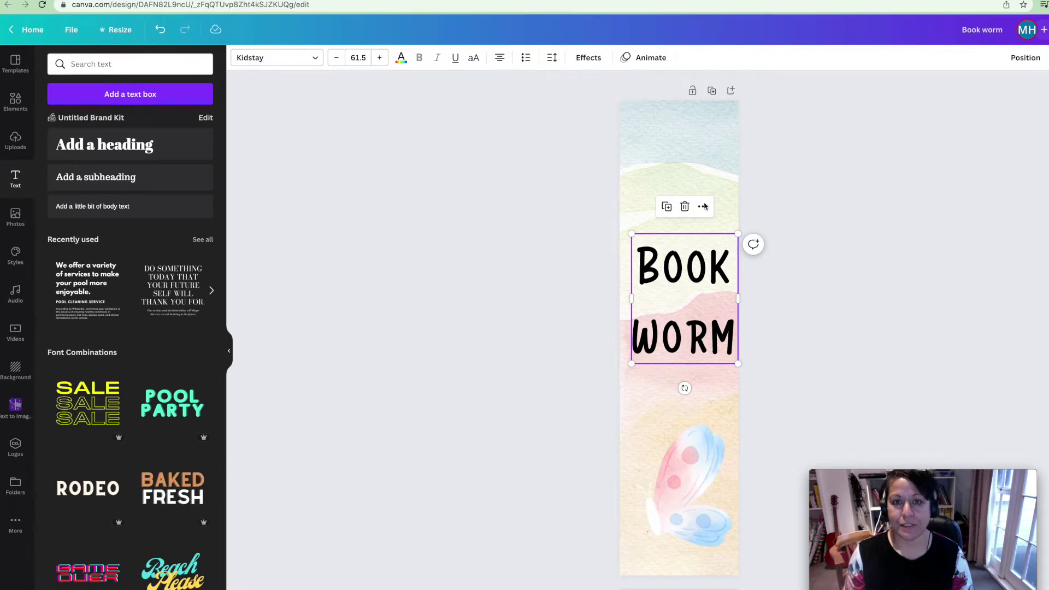
- Tighten the heading's line spacing to 0.95 and recentre it on the bookmark
left_click(553, 58)
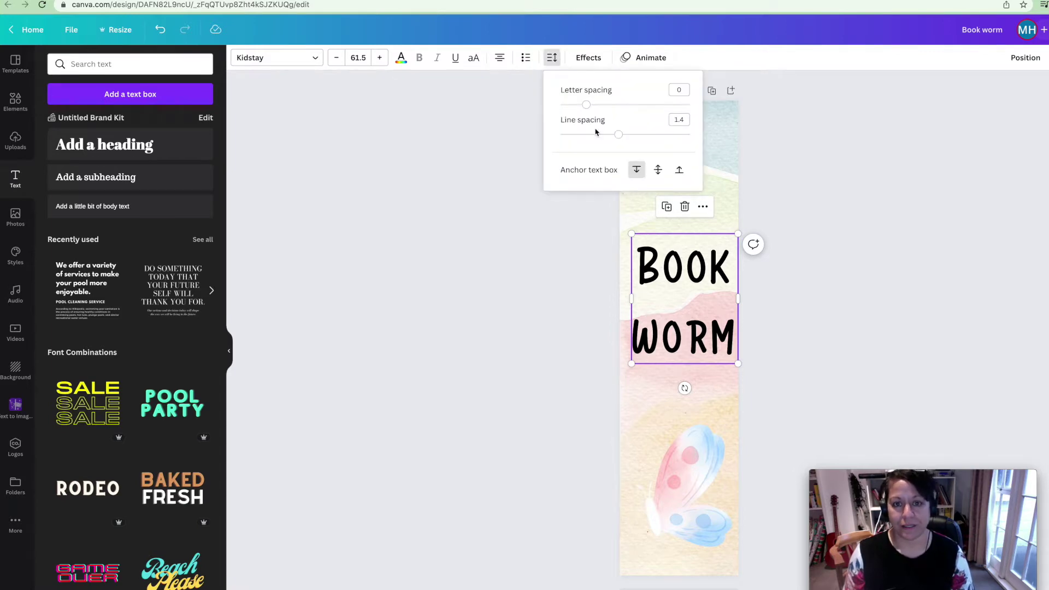
left_click_drag(618, 135, 590, 137)
left_click(798, 285)
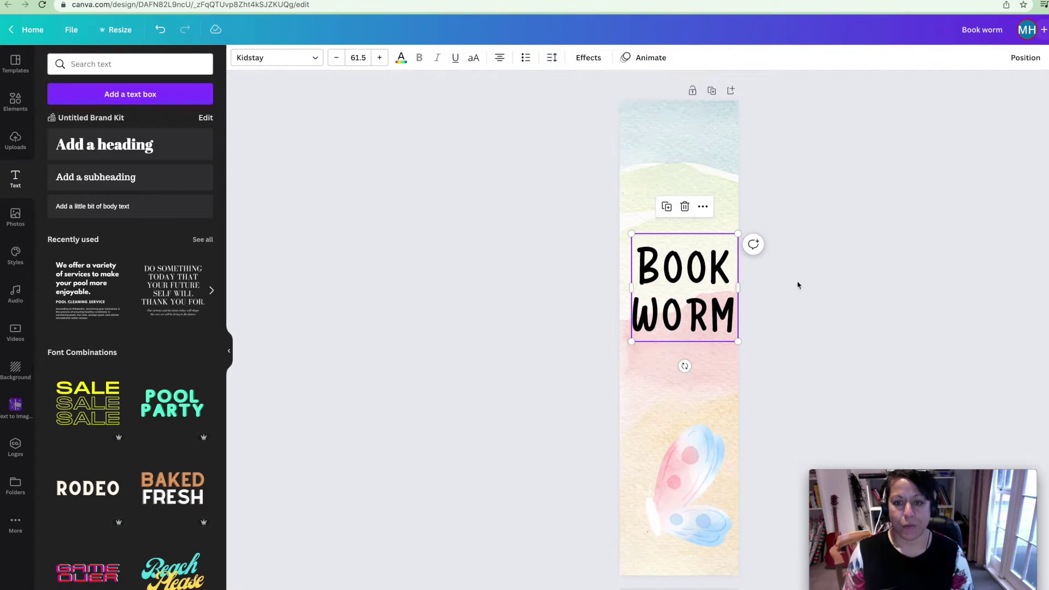
left_click_drag(677, 287, 674, 284)
left_click(401, 58)
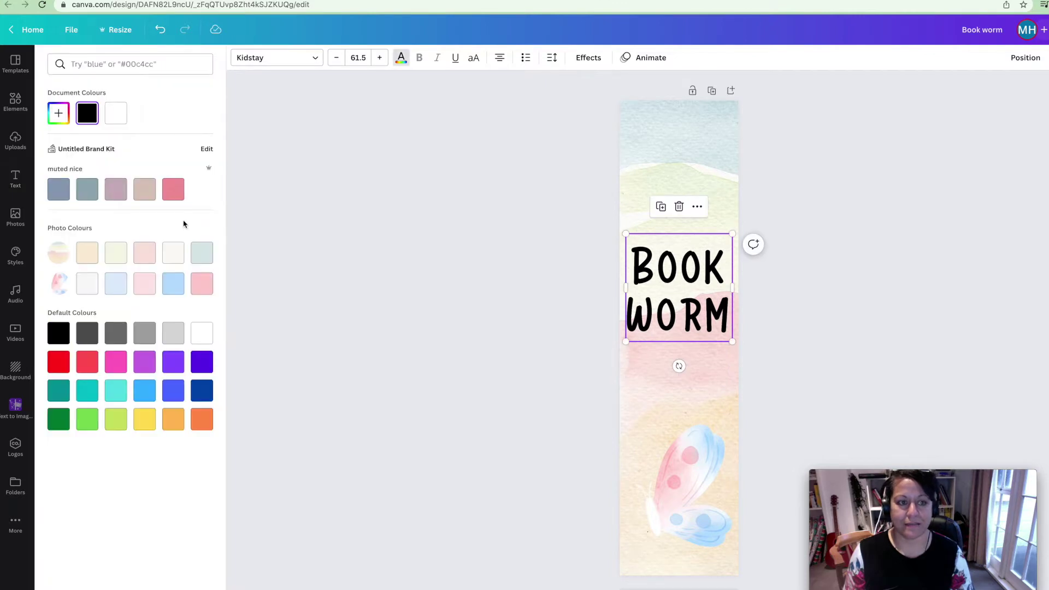
- Colour BOOK WORM muted grey-blue and move the butterfly up toward the heading
left_click(85, 193)
left_click(415, 333)
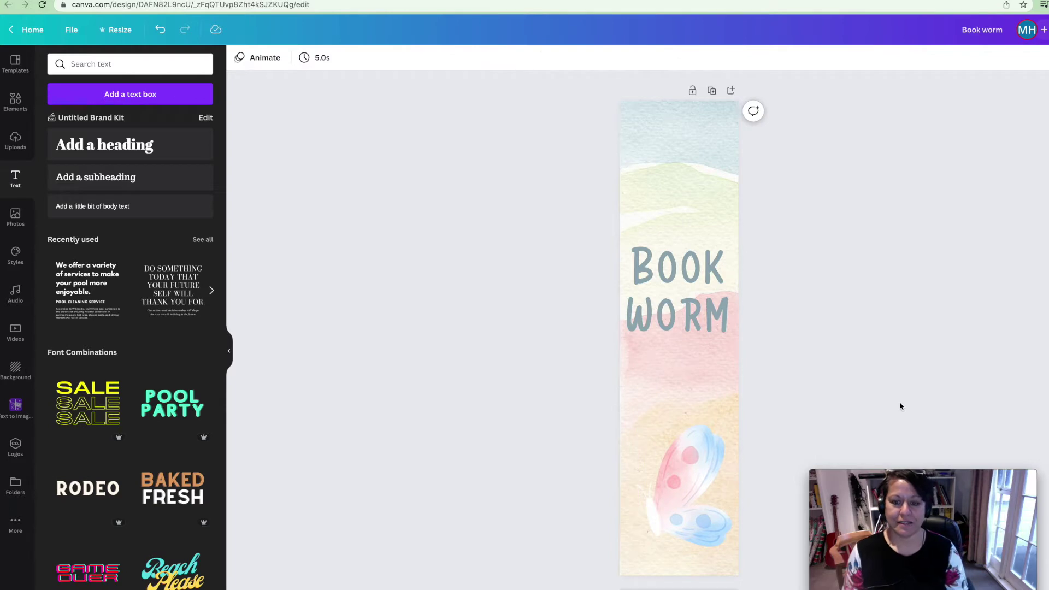
left_click_drag(702, 455, 695, 417)
left_click(778, 419)
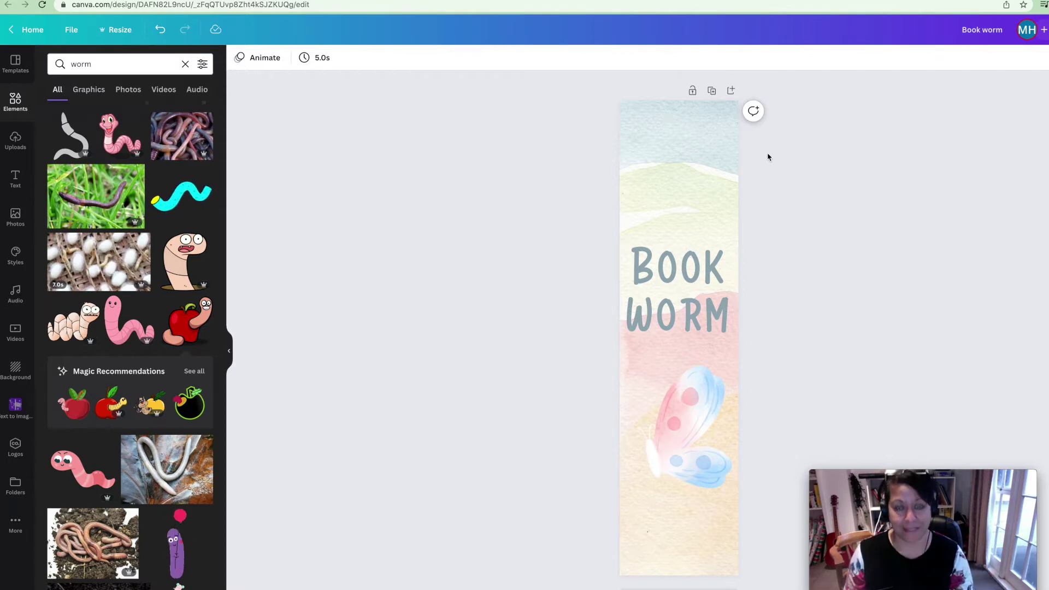
- Duplicate the first bookmark as a new second page
left_click(733, 92)
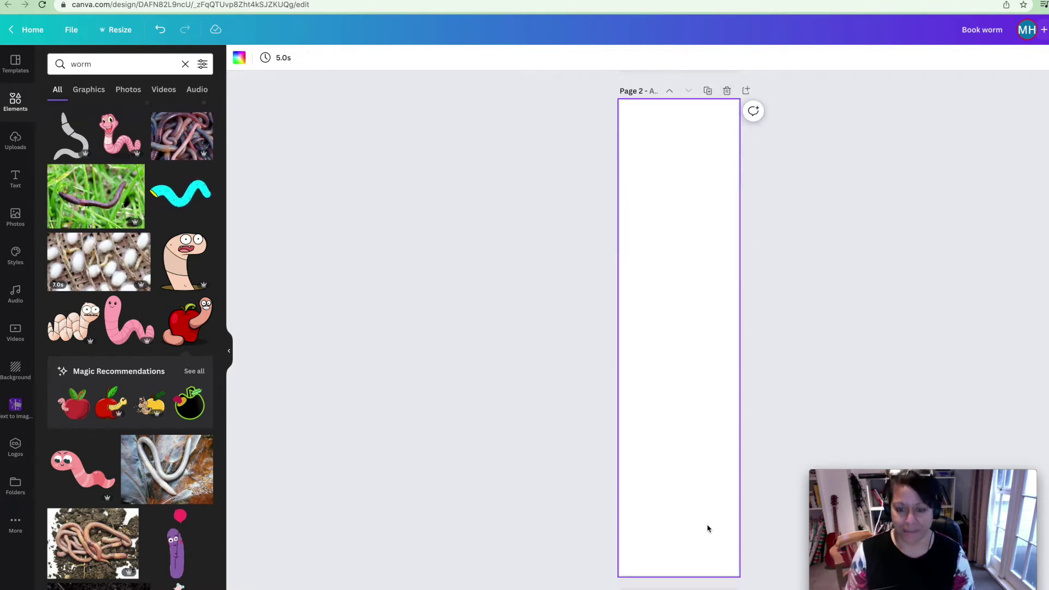
scroll(754, 413, "up", 10)
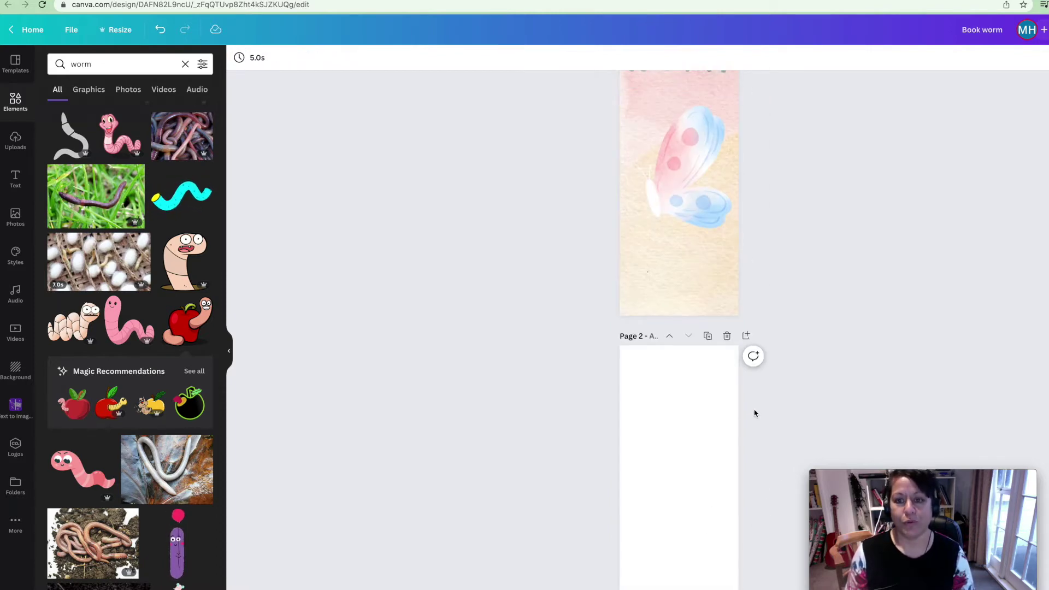
scroll(754, 413, "up", 1)
left_click(697, 139)
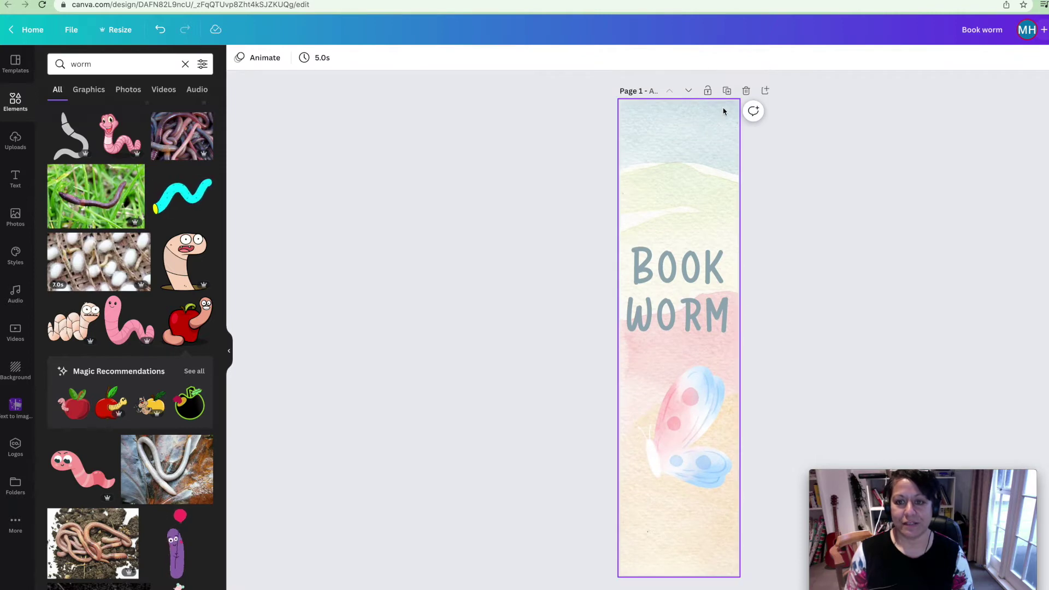
left_click(715, 143)
left_click(726, 91)
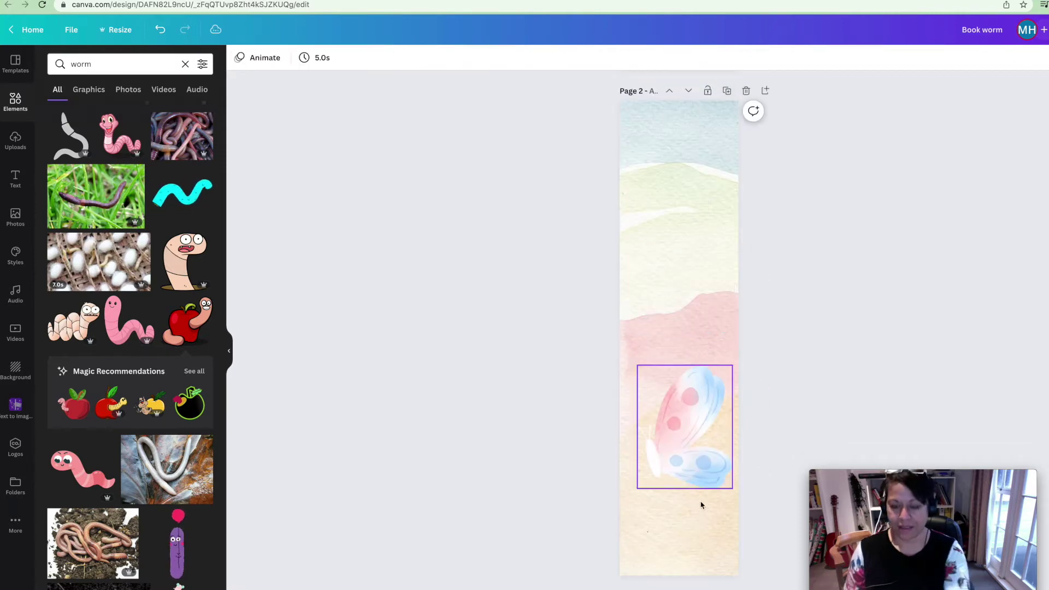
- Delete the butterfly from page 2, keeping the pastel watercolour background
left_click(701, 506)
key("Delete")
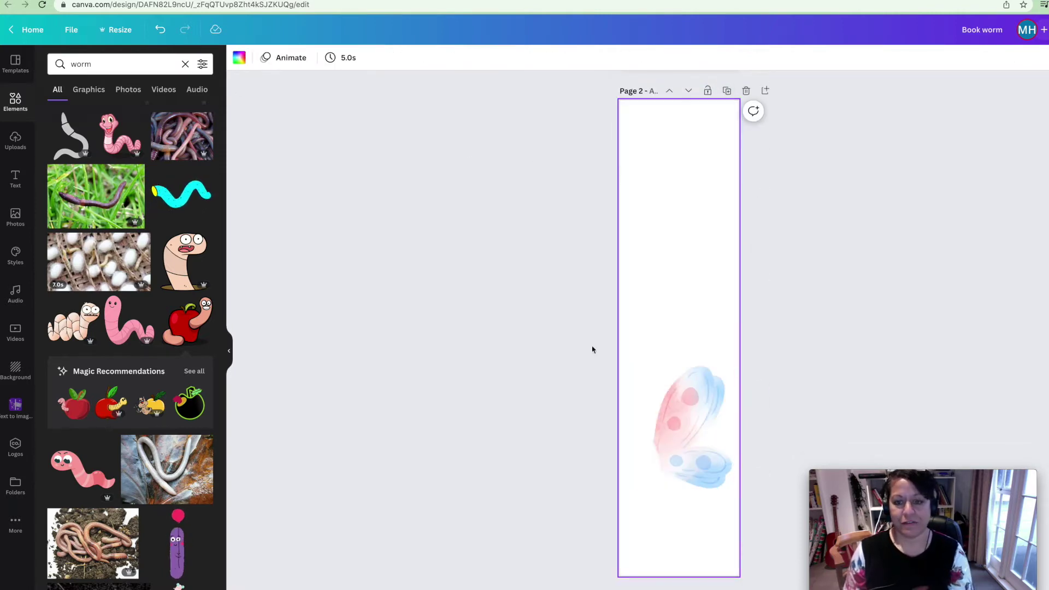
left_click(161, 29)
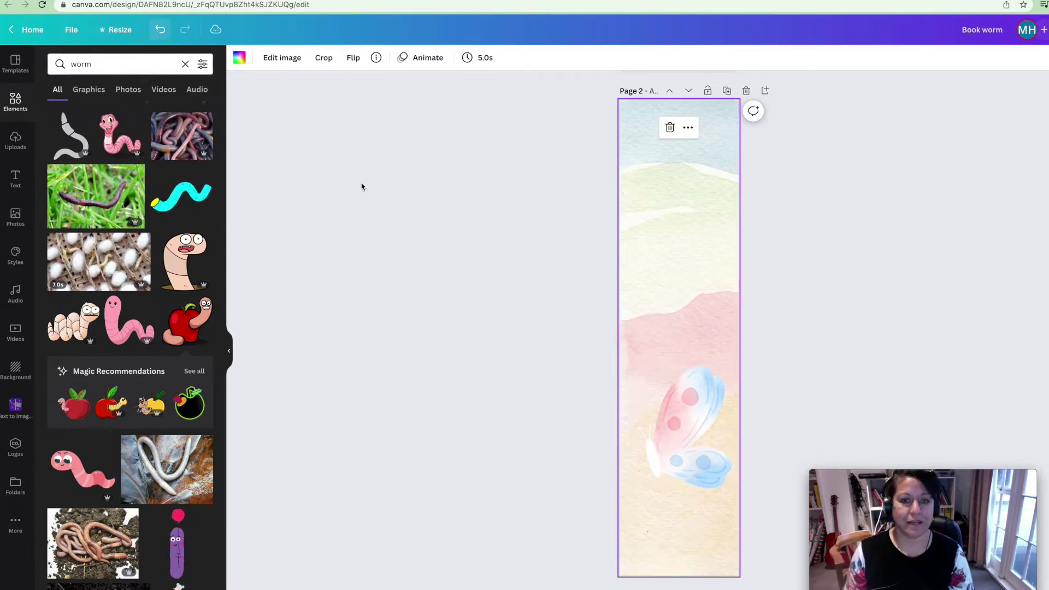
left_click(693, 417)
key("Delete")
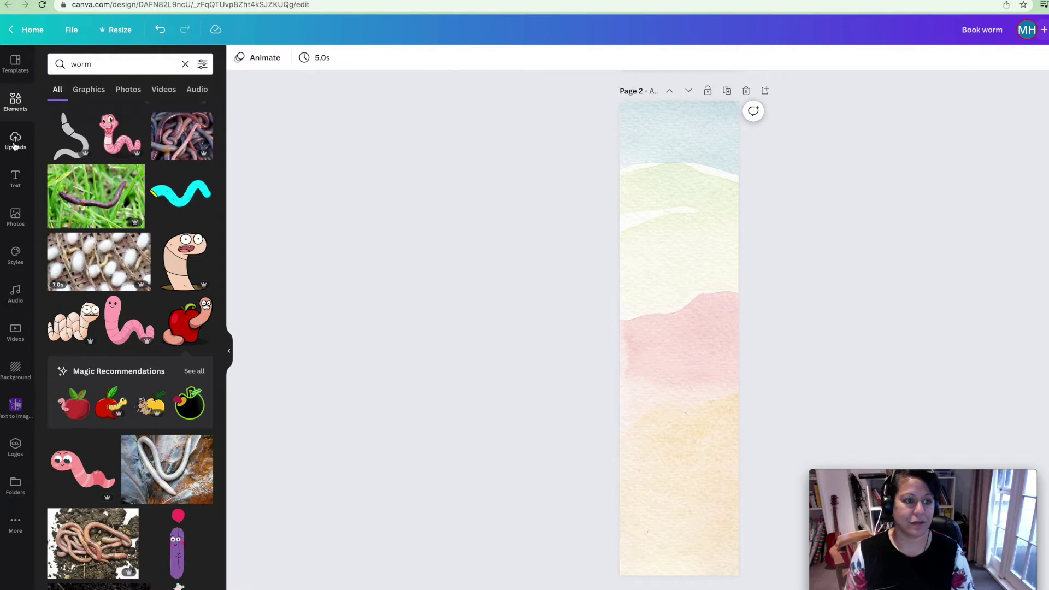
left_click(15, 101)
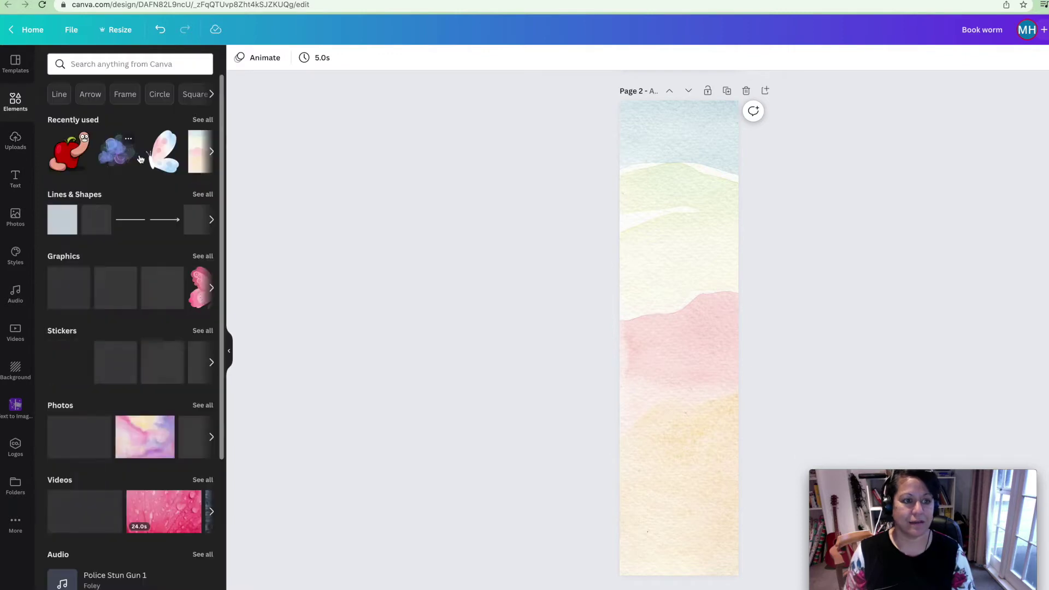
- Search Elements for 'flower' and add the white roses graphic to page 2
left_click(129, 65)
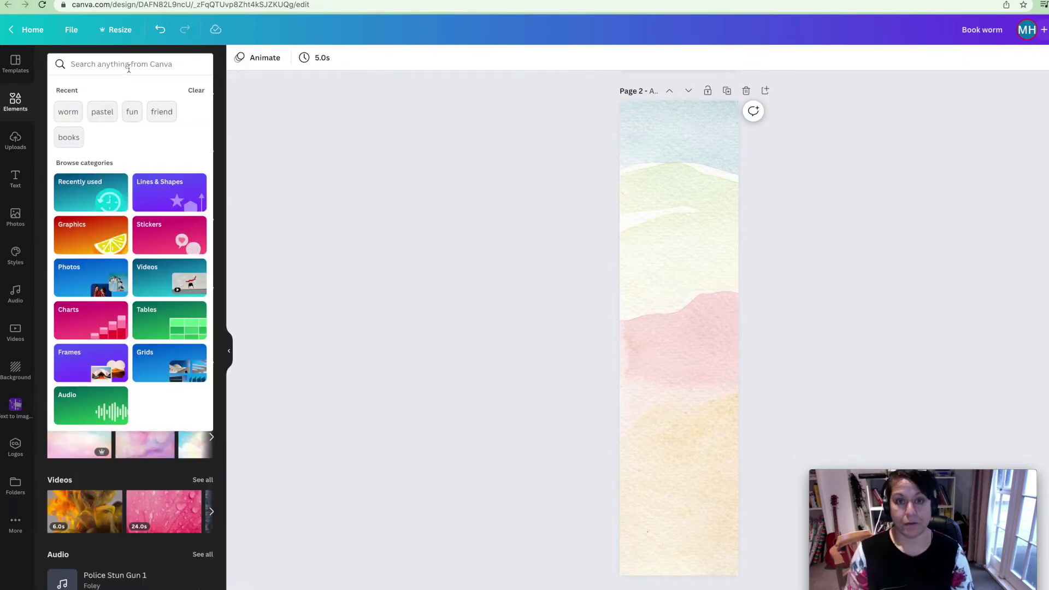
type("flower")
key("Return")
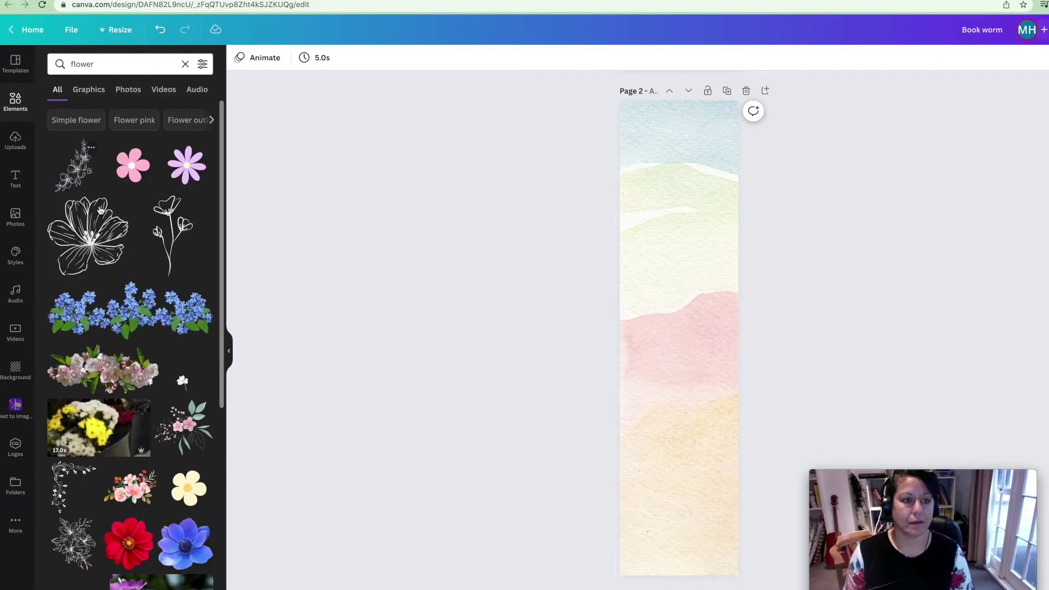
scroll(145, 386, "down", 10)
scroll(143, 382, "up", 1)
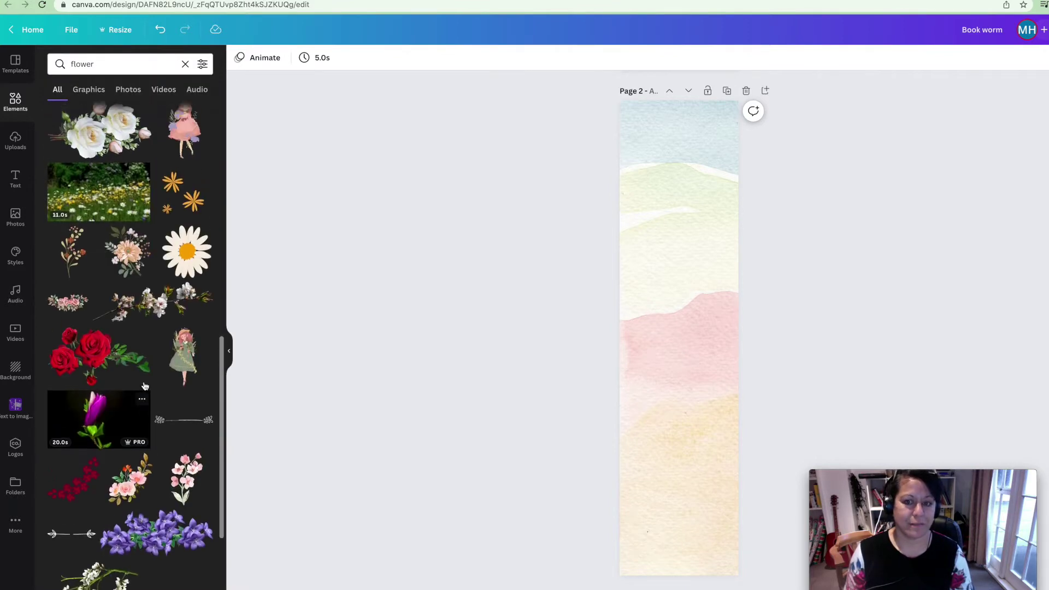
left_click(100, 161)
- Rotate the roses about -42°, enlarge them, and move them over the lower half
left_click_drag(679, 381, 714, 375)
left_click_drag(733, 326, 1033, 262)
left_click_drag(756, 352, 573, 520)
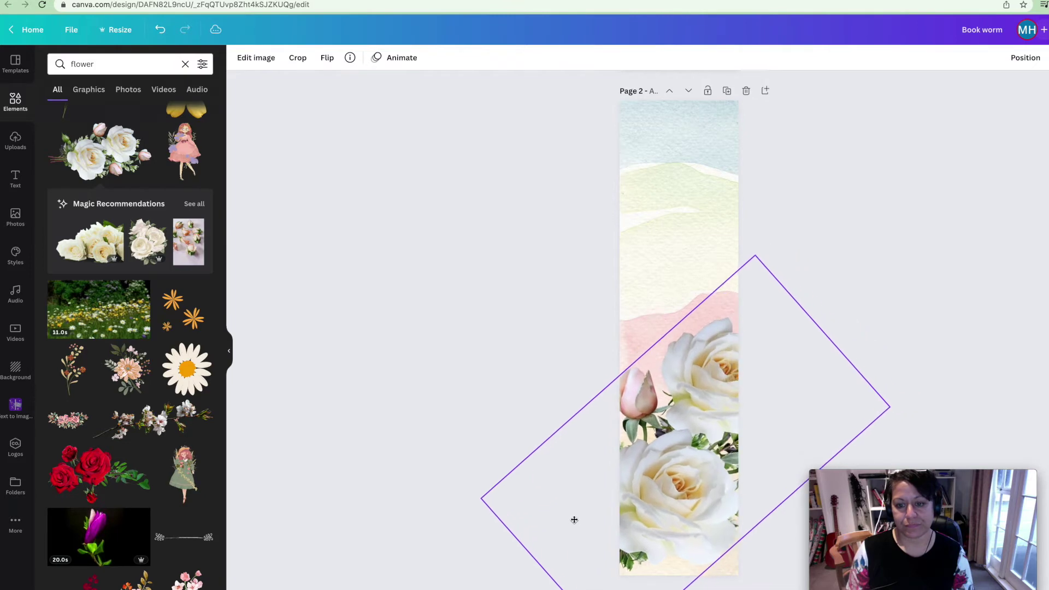
left_click_drag(702, 399, 683, 407)
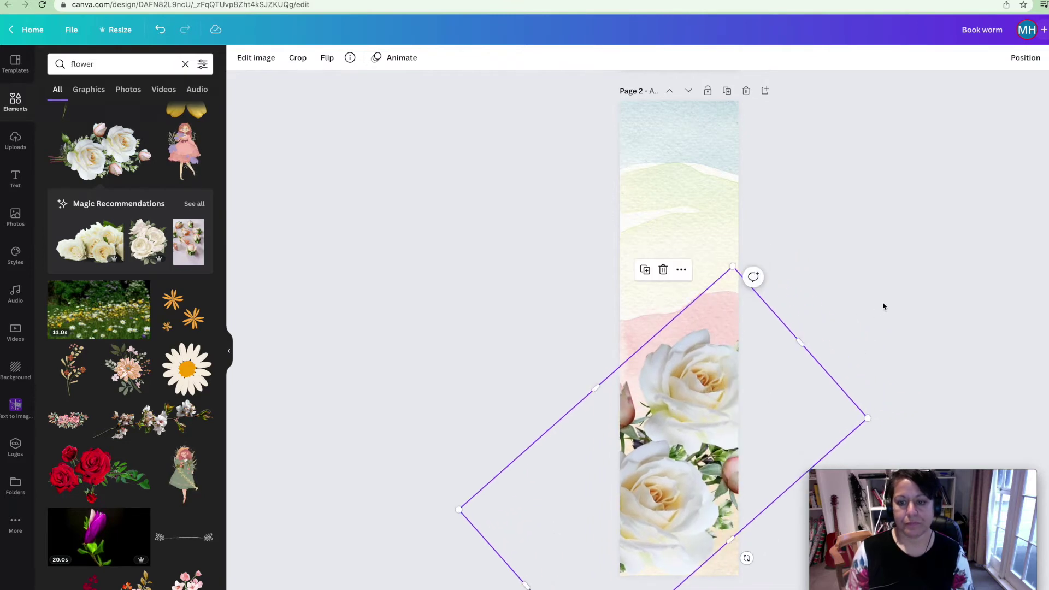
left_click(883, 304)
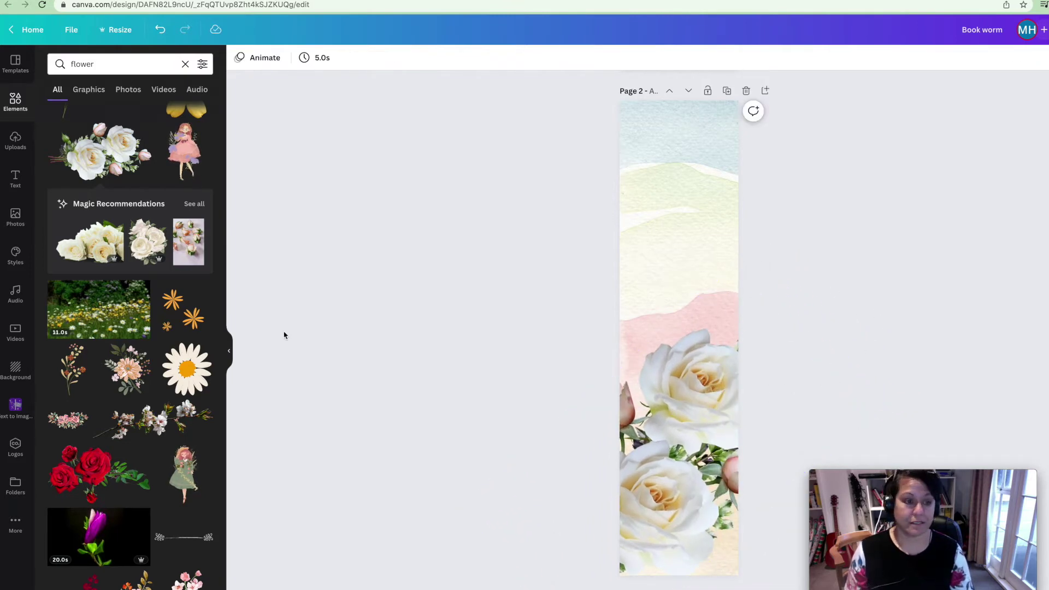
left_click(51, 65)
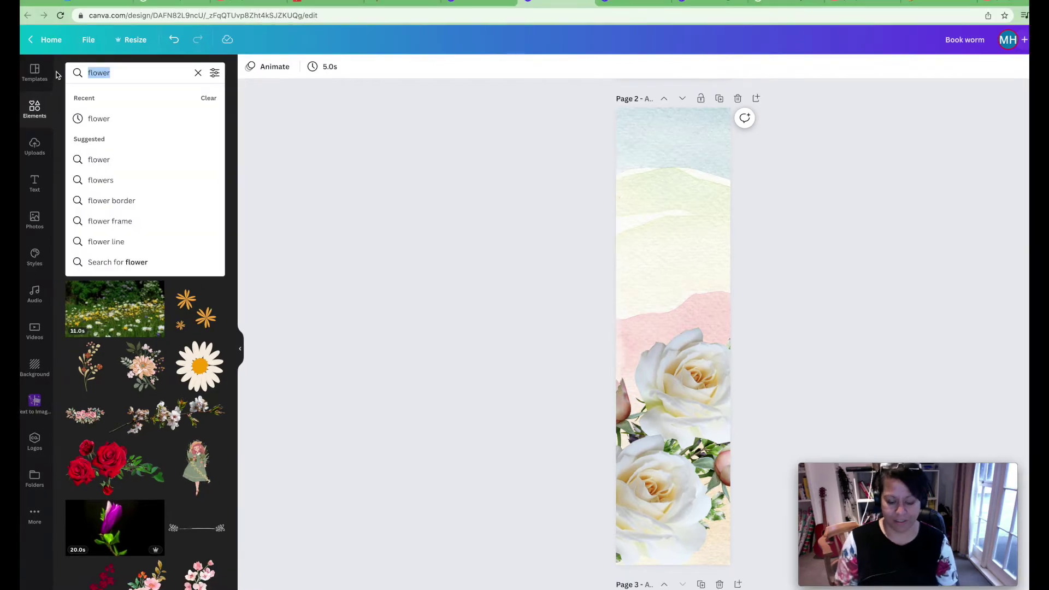
- Add a fine 'sprinkles' graphic and stretch it over the whole second page
type("sprinkles")
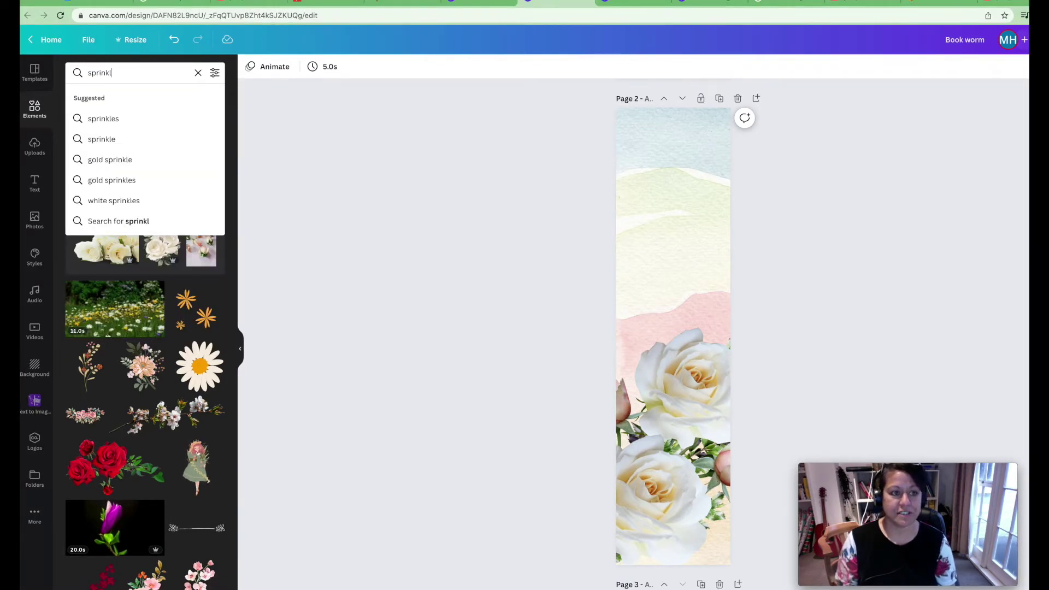
key("Return")
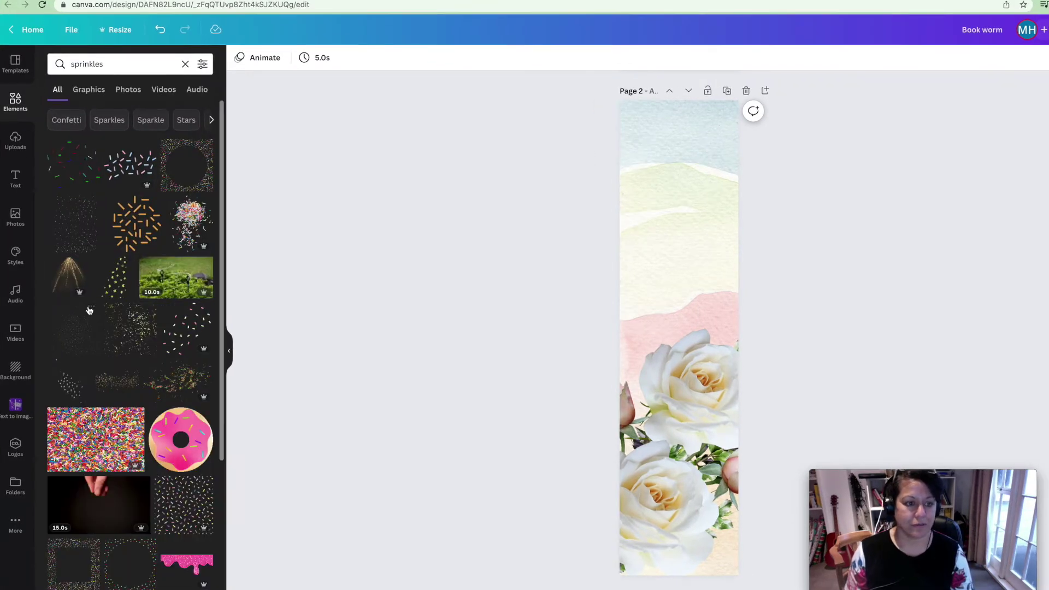
left_click(74, 227)
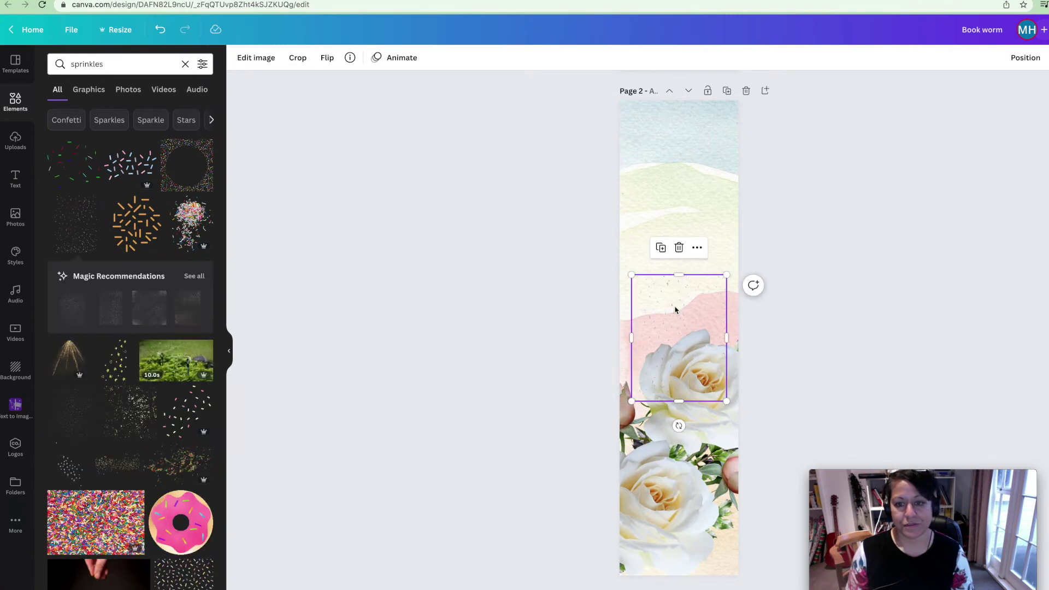
left_click_drag(677, 305, 653, 126)
left_click_drag(710, 225, 970, 579)
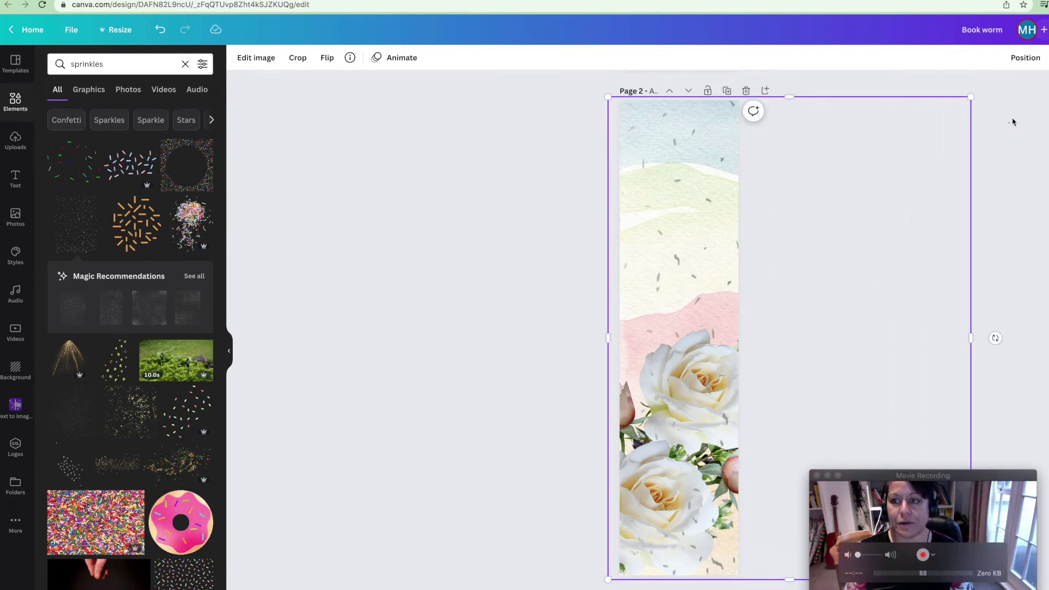
left_click(1030, 116)
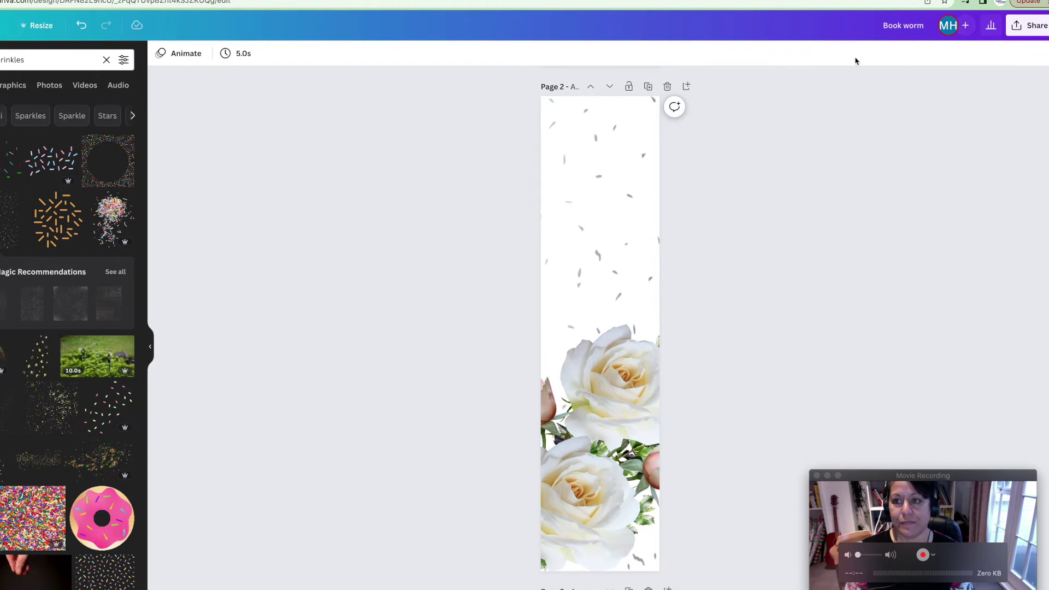
- Reposition the sprinkles and check their transparency and layer position settings
left_click(618, 242)
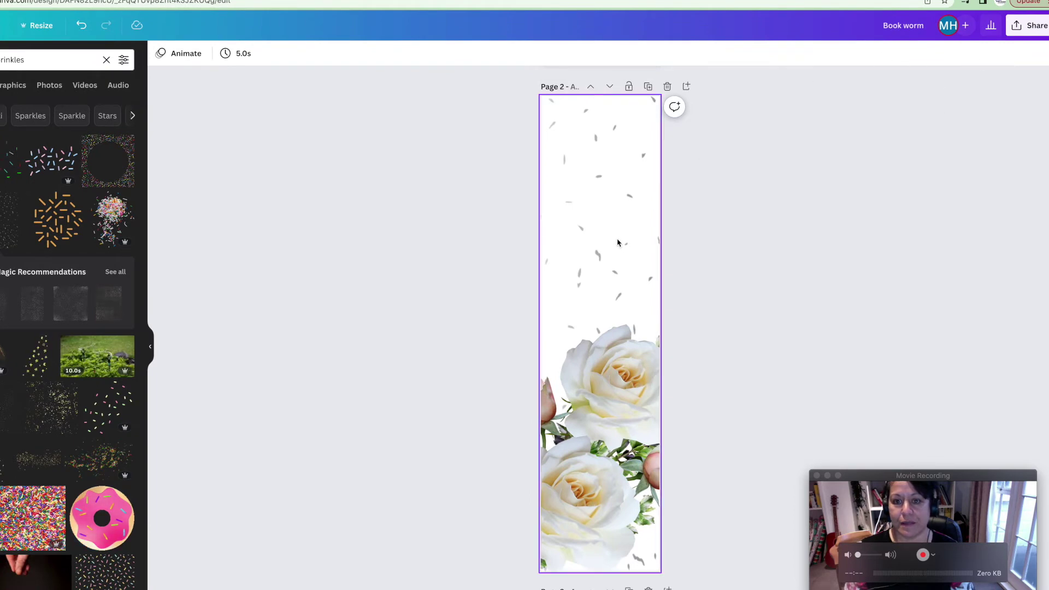
left_click(259, 141)
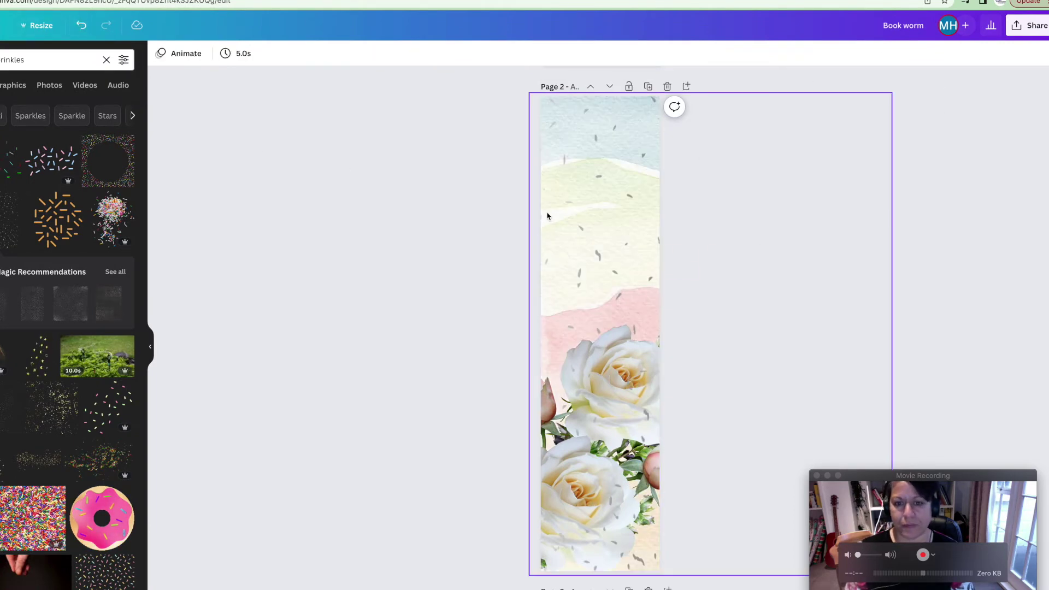
mouse_move(595, 253)
left_mouse_down()
mouse_move(676, 260)
mouse_move(609, 250)
left_mouse_up()
left_click(1003, 54)
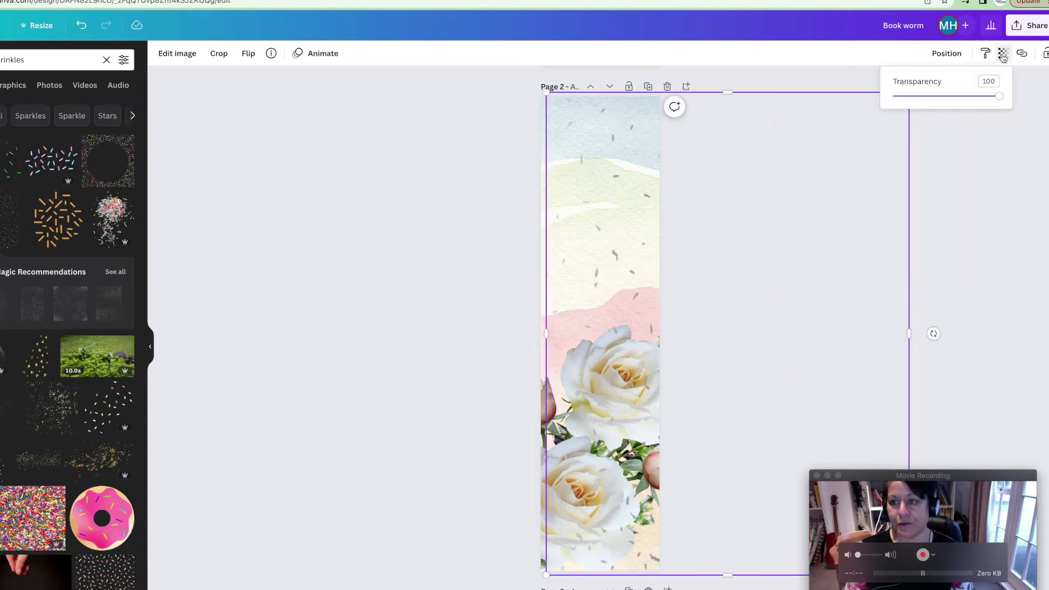
left_click(950, 53)
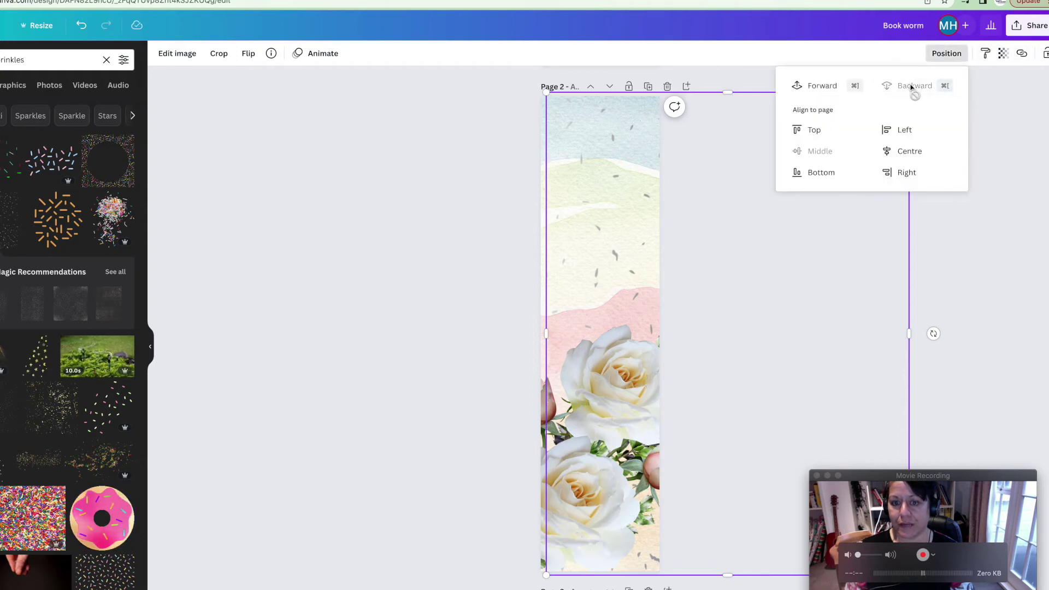
left_click(494, 232)
left_click(963, 290)
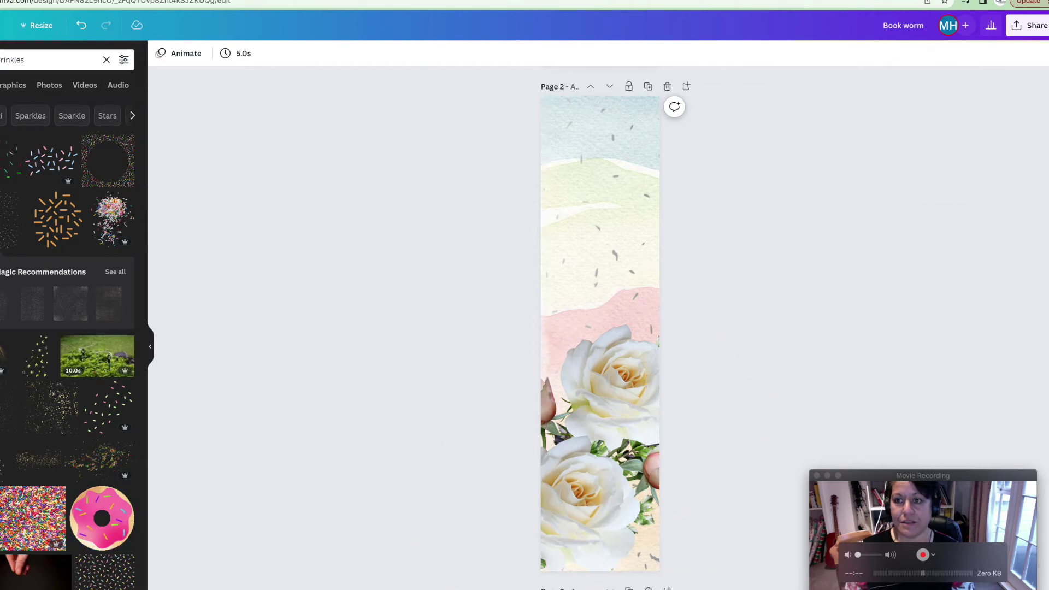
scroll(534, 421, "up", 9)
- Scroll to page 3 and search Templates for 'bookmark'
scroll(533, 421, "down", 7)
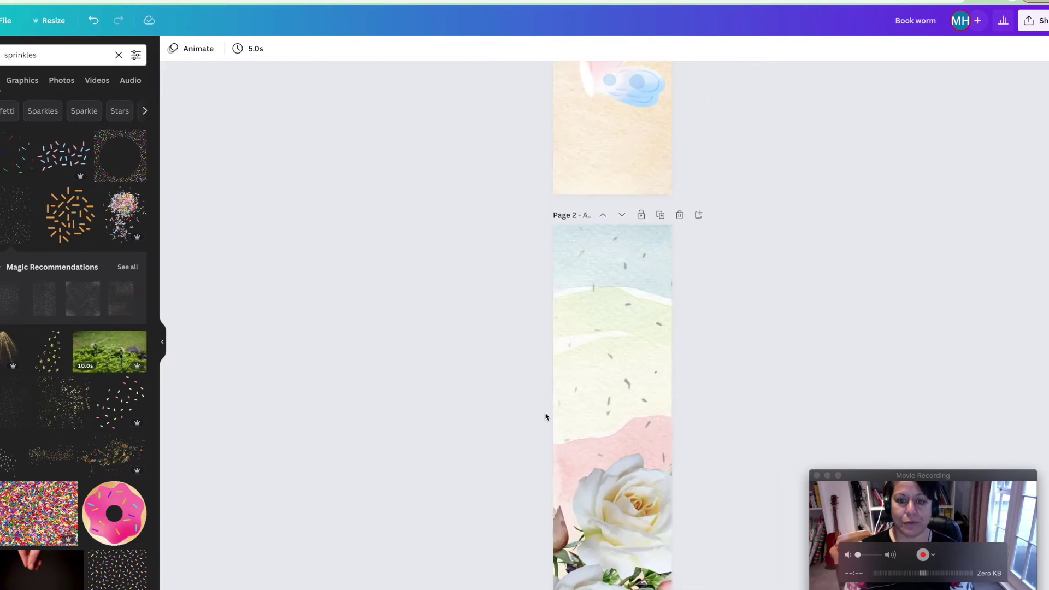
scroll(484, 420, "down", 4)
scroll(484, 419, "up", 3)
scroll(484, 420, "down", 11)
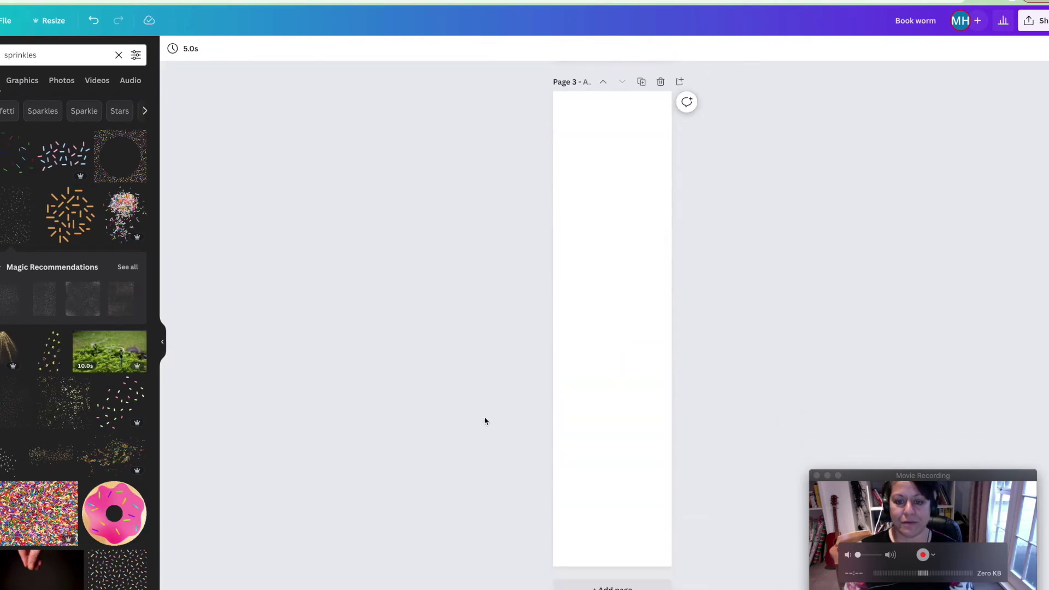
scroll(485, 419, "up", 1)
scroll(484, 419, "down", 1)
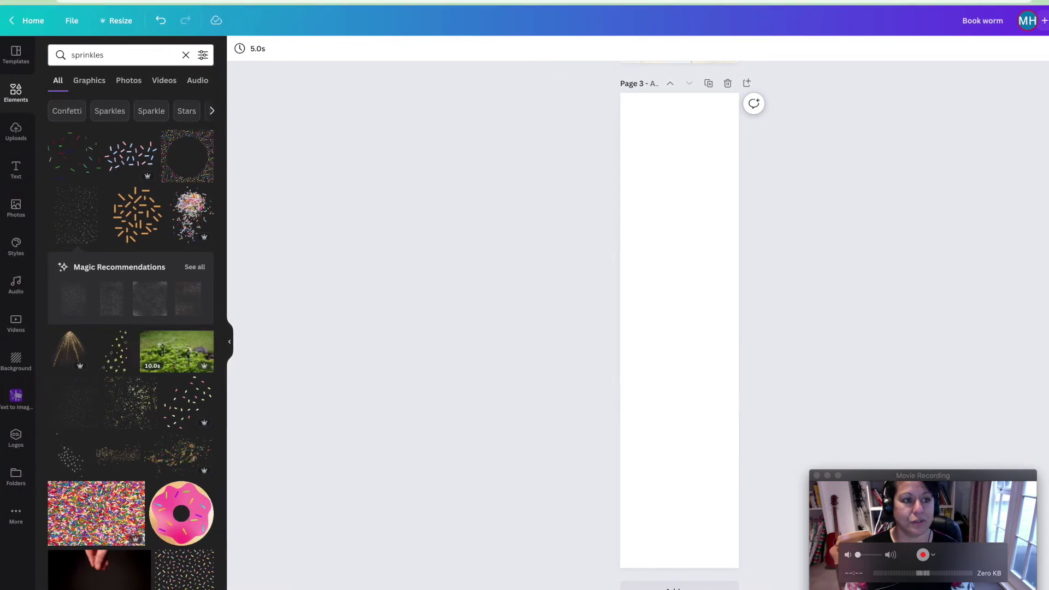
left_click(15, 54)
left_click(97, 54)
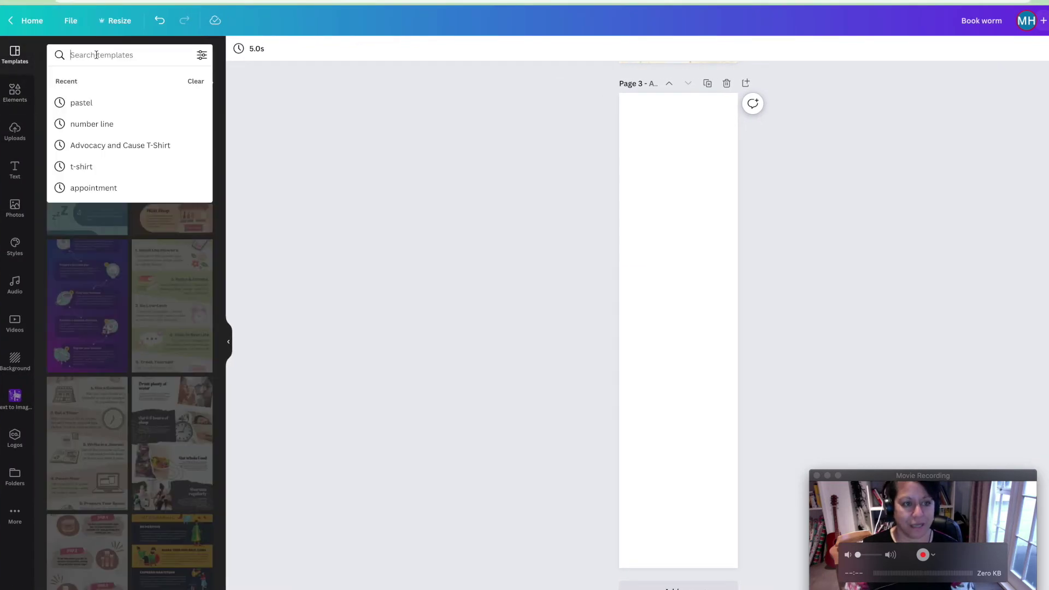
type("bookmark")
key("Return")
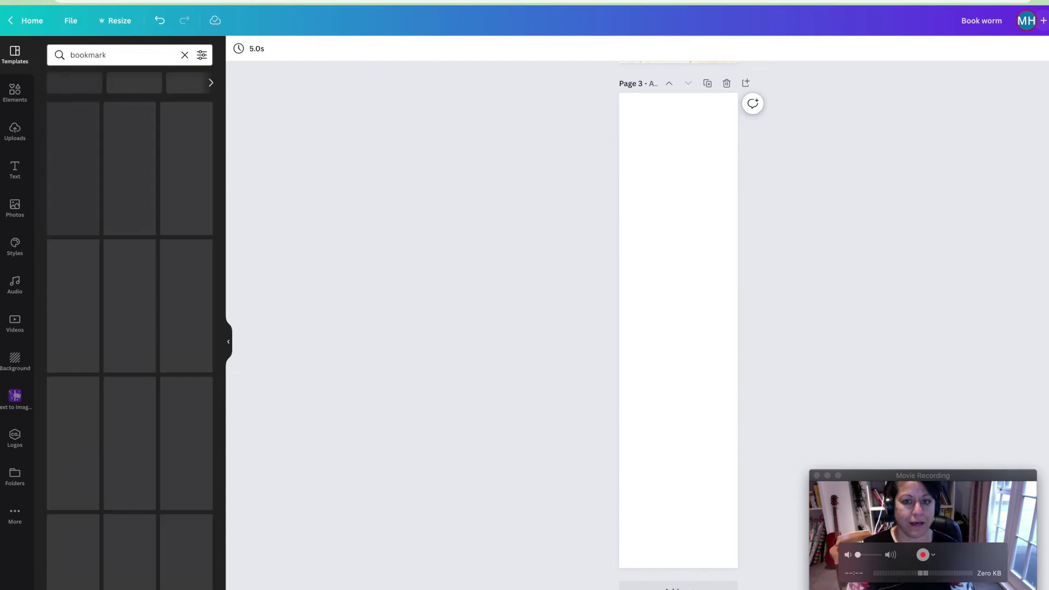
- Apply the mint-green bookmark template with grey flowers to page 3
scroll(80, 329, "down", 10)
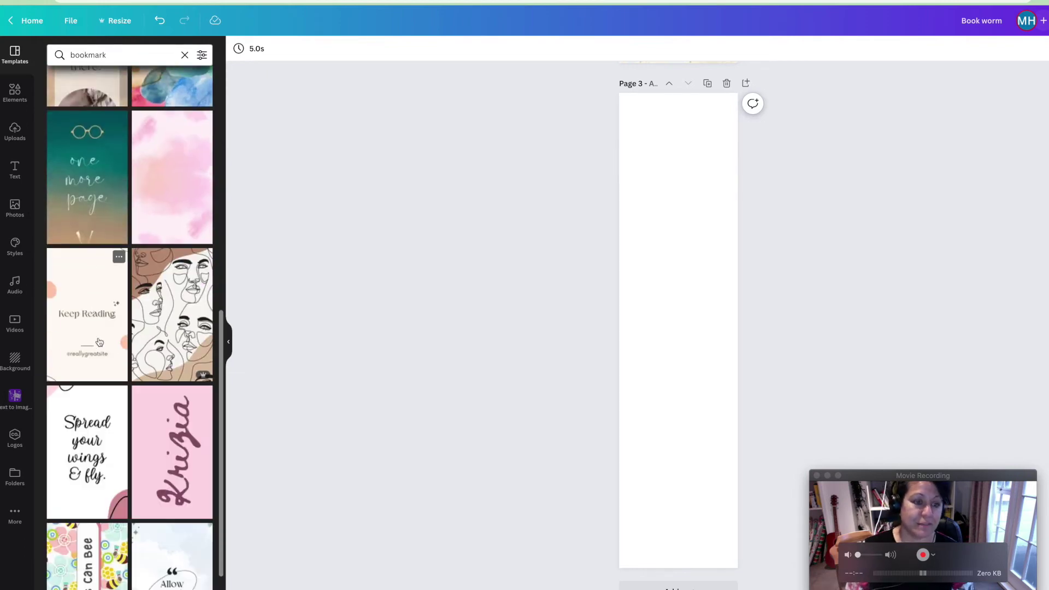
scroll(99, 342, "down", 20)
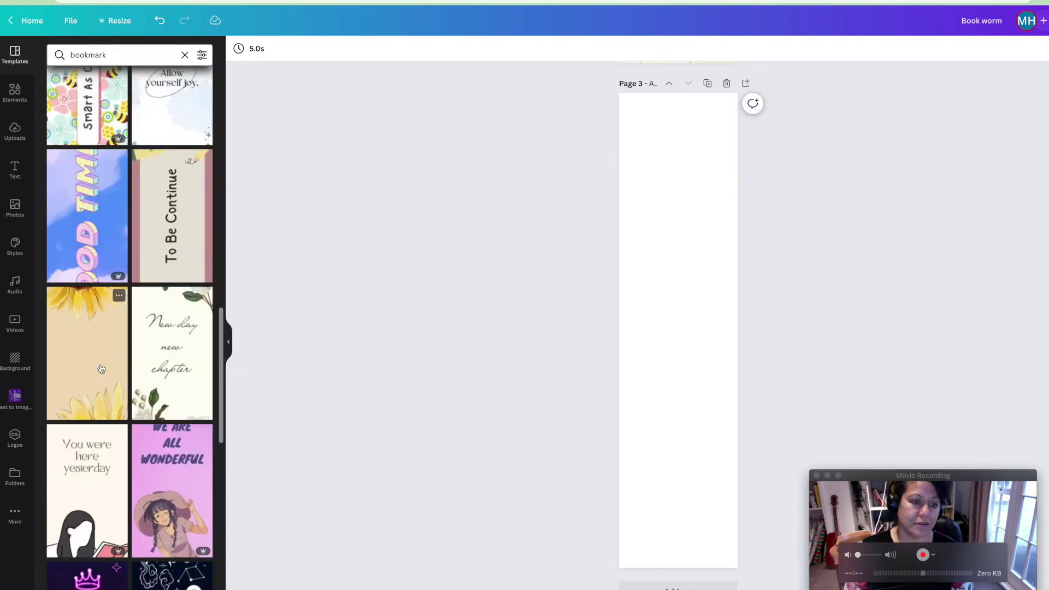
scroll(109, 374, "down", 10)
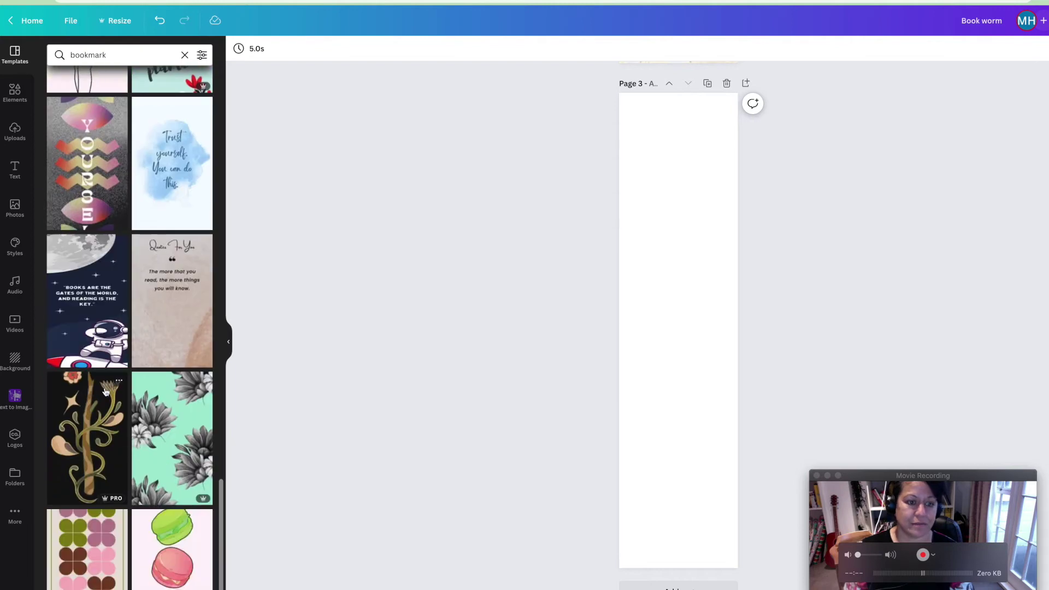
left_click(178, 460)
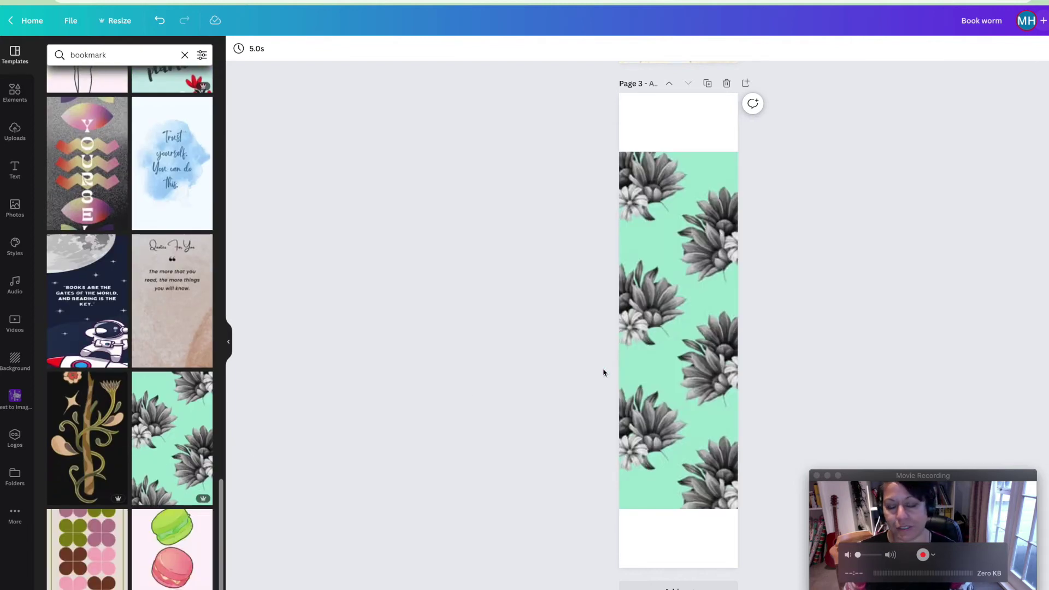
- Enlarge the top and bottom grey flower graphics on the third bookmark
left_click(698, 150)
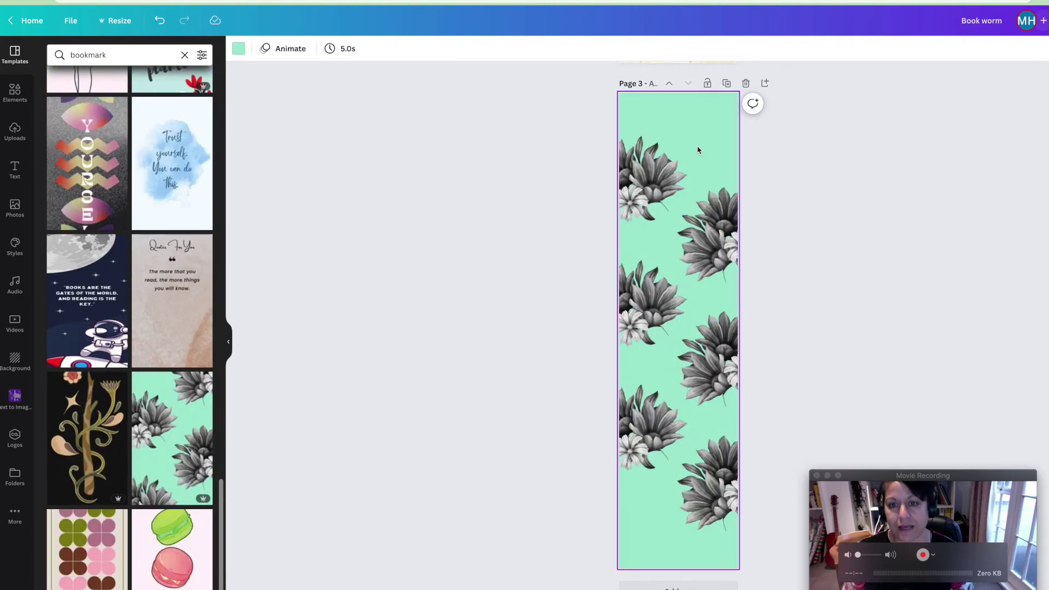
scroll(801, 328, "up", 2)
scroll(800, 327, "down", 2)
left_click(650, 189)
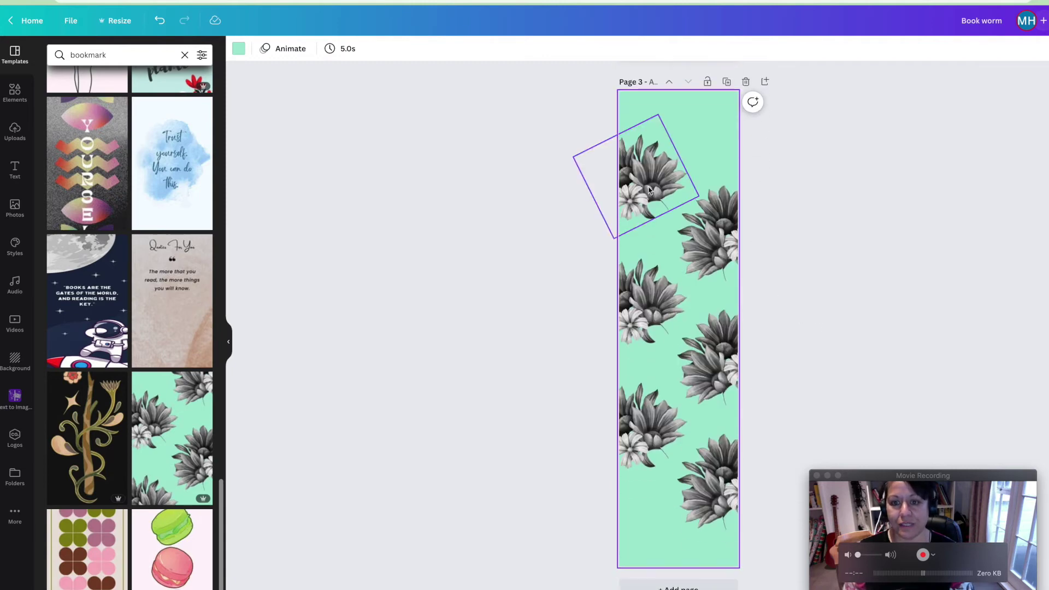
left_click_drag(700, 195, 848, 313)
left_click(731, 510)
left_click_drag(693, 551, 650, 589)
- Reposition the upper, middle and lower flower clusters into a new arrangement
left_click(822, 336)
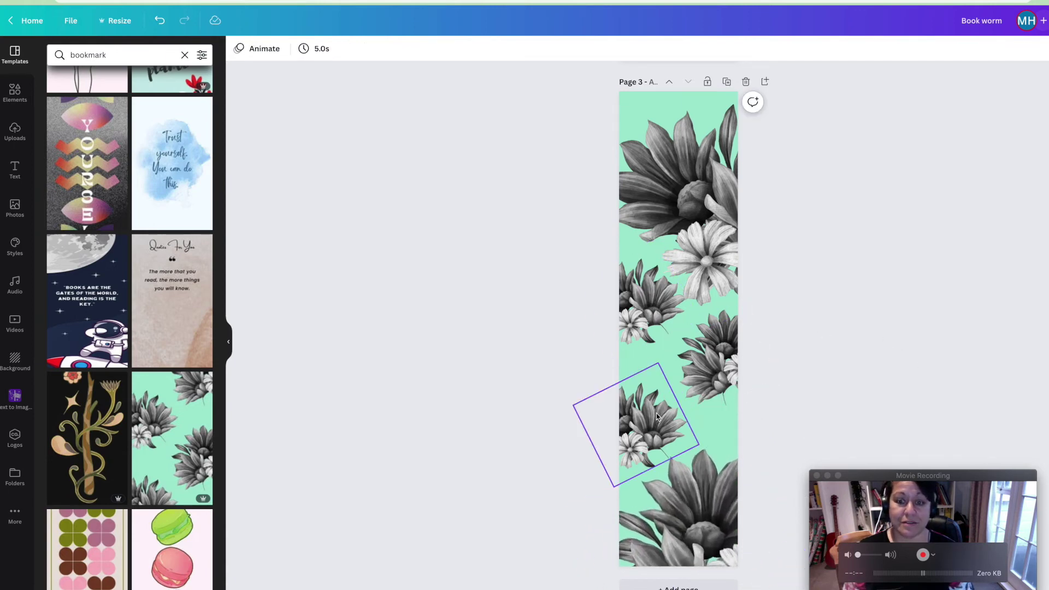
left_click_drag(634, 415, 666, 445)
left_click_drag(644, 340, 607, 355)
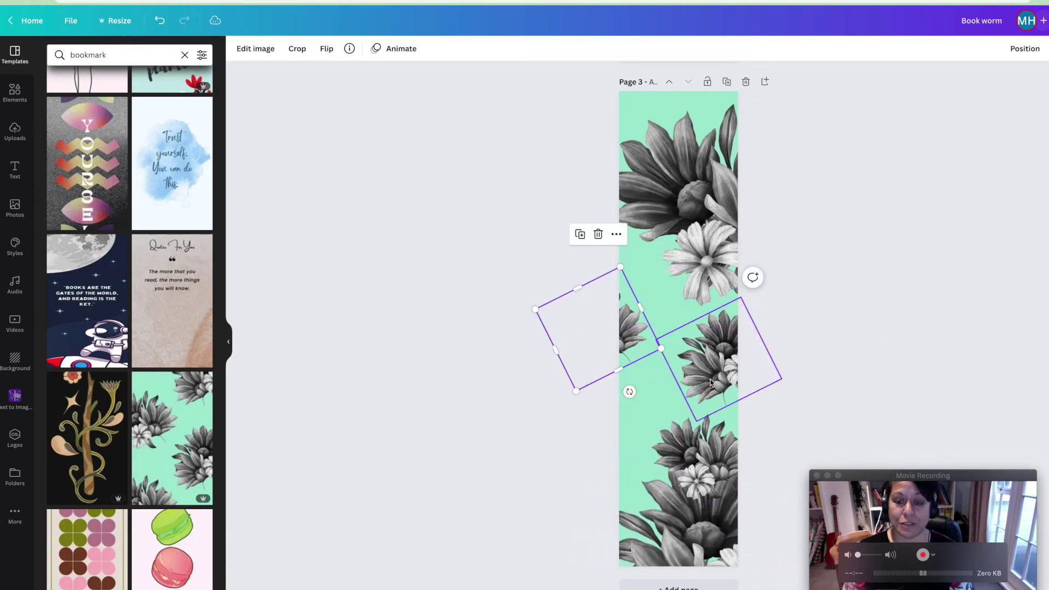
left_click_drag(710, 355, 685, 350)
left_click_drag(672, 446, 614, 443)
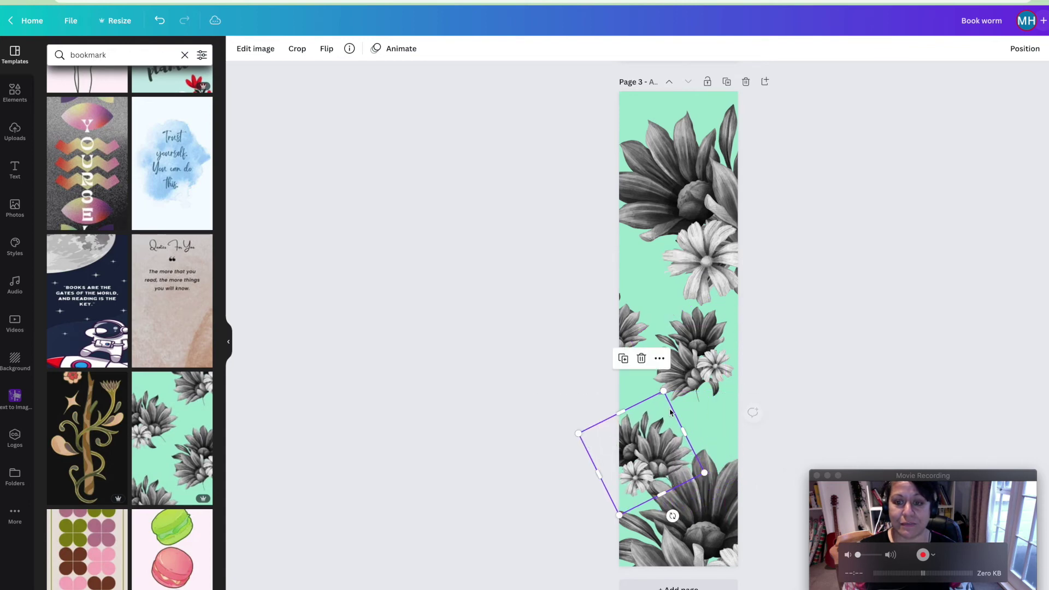
- Change the page background from mint to soft beige #dbc7be
left_click(638, 105)
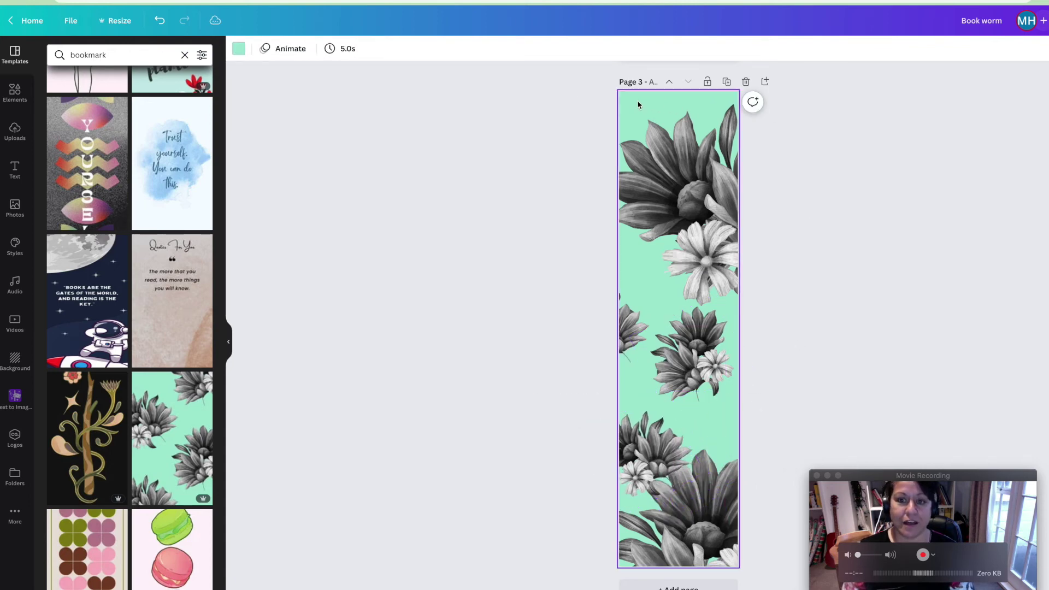
left_click(238, 49)
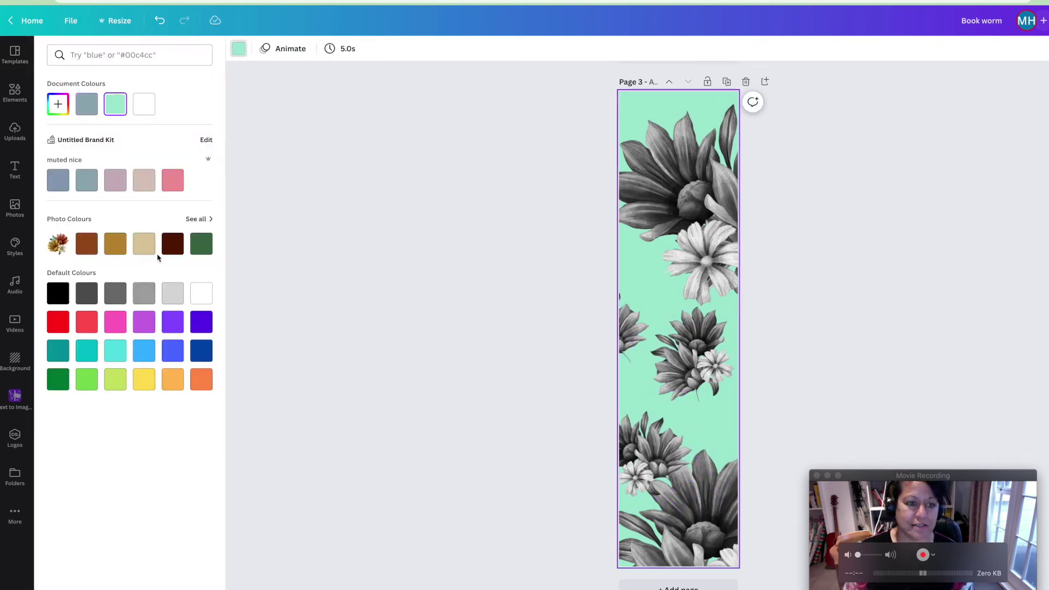
left_click(144, 183)
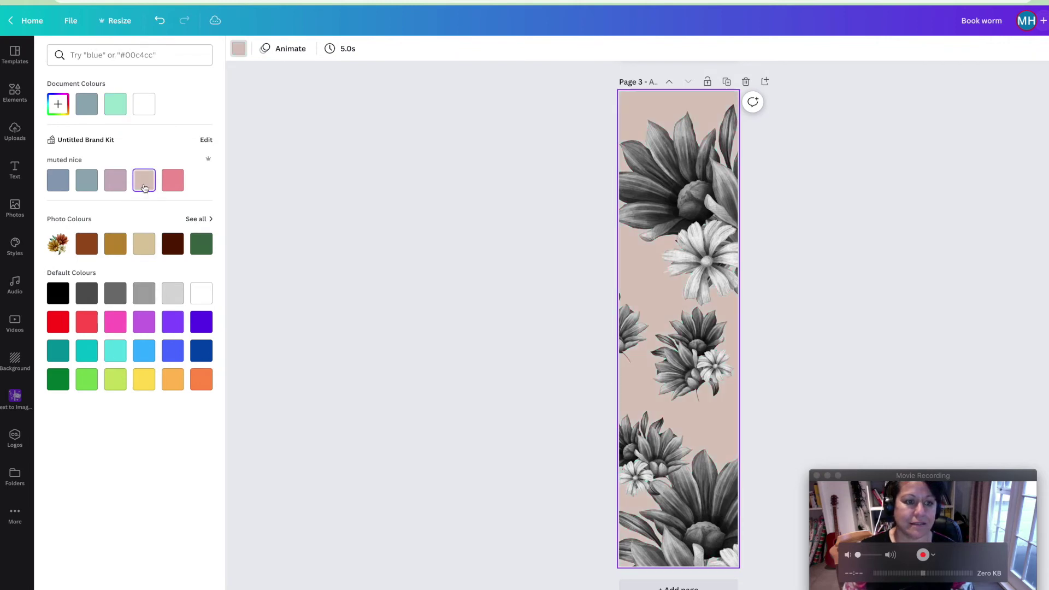
left_click(364, 334)
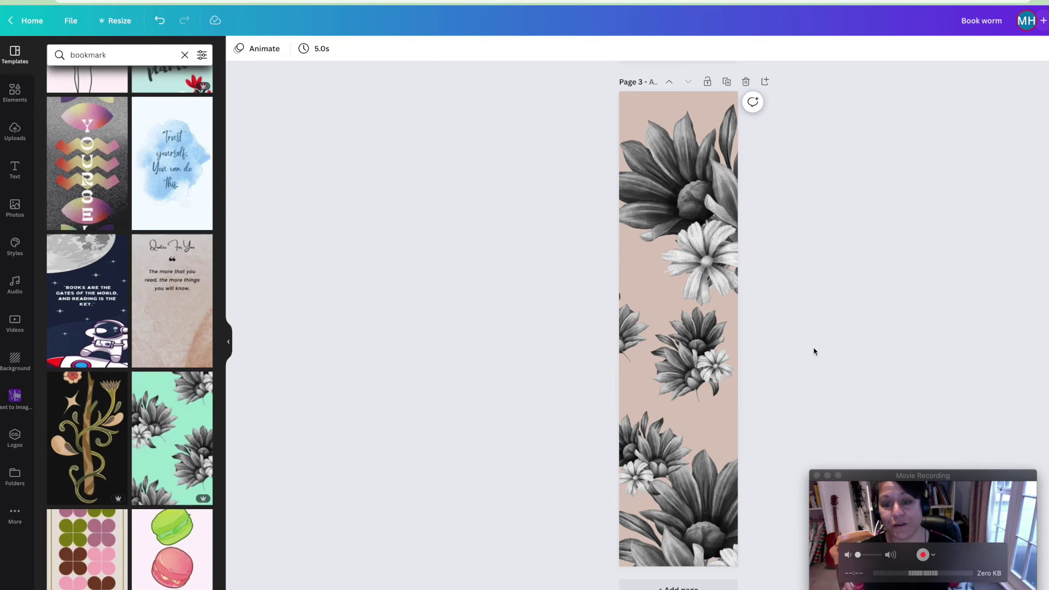
- Return to the BOOK WORM page and show Uploads, cancelling a new file upload
scroll(709, 349, "up", 9)
scroll(709, 349, "down", 1)
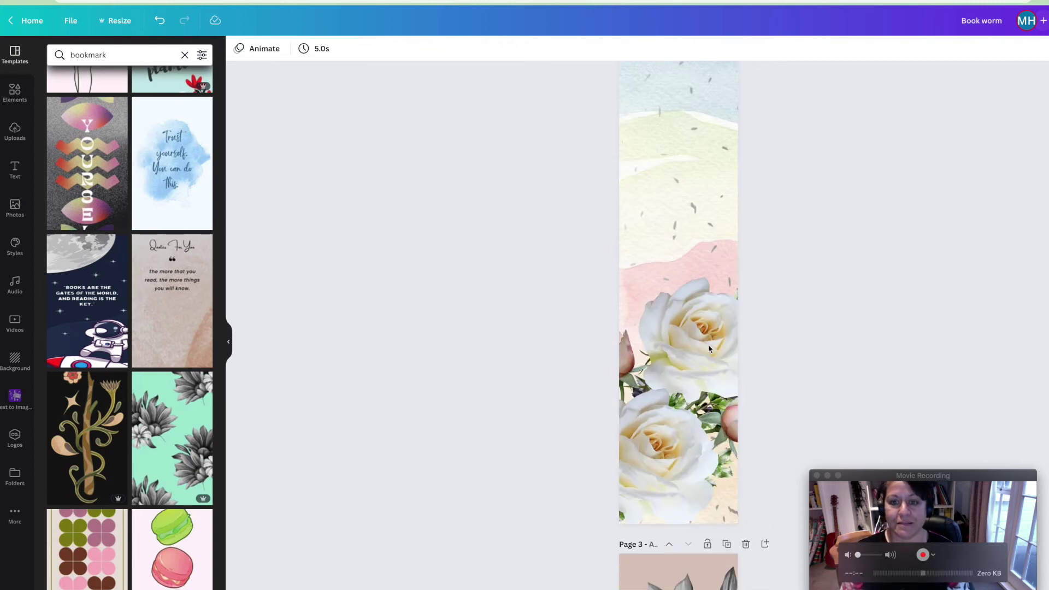
scroll(709, 348, "down", 9)
scroll(880, 198, "up", 17)
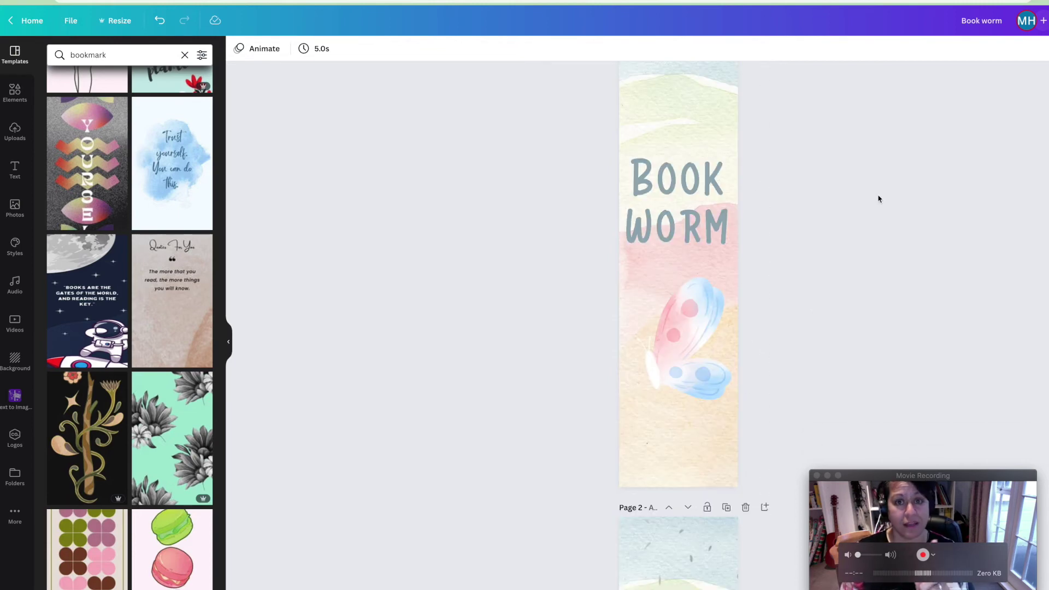
left_click(13, 140)
left_click(112, 85)
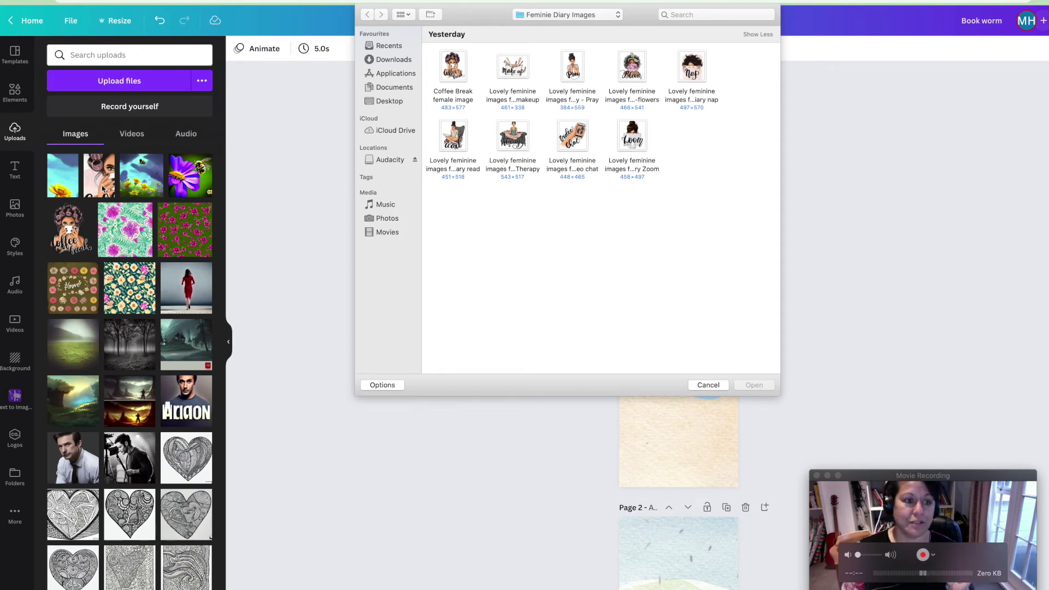
left_click(708, 385)
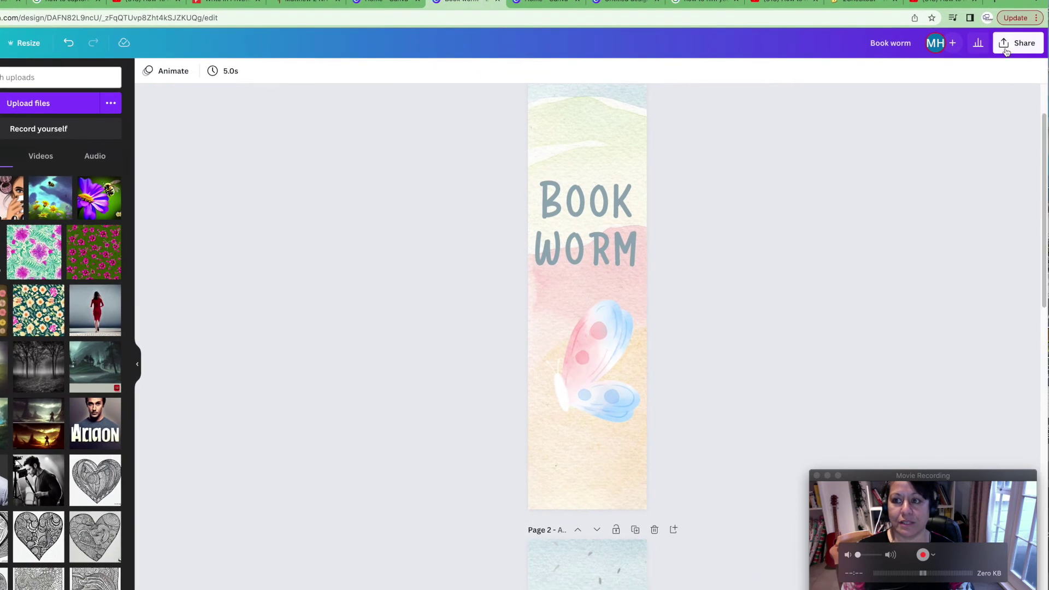
- Download all 3 pages as 500 × 2,000 px PNGs named Book worm, then maximise the browser
left_click(1006, 55)
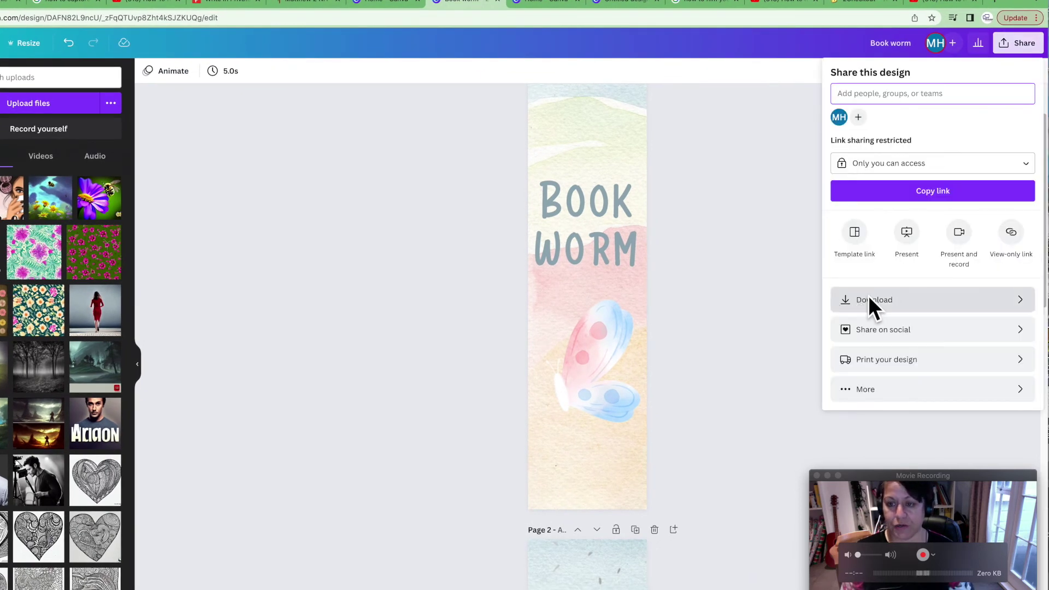
left_click(883, 301)
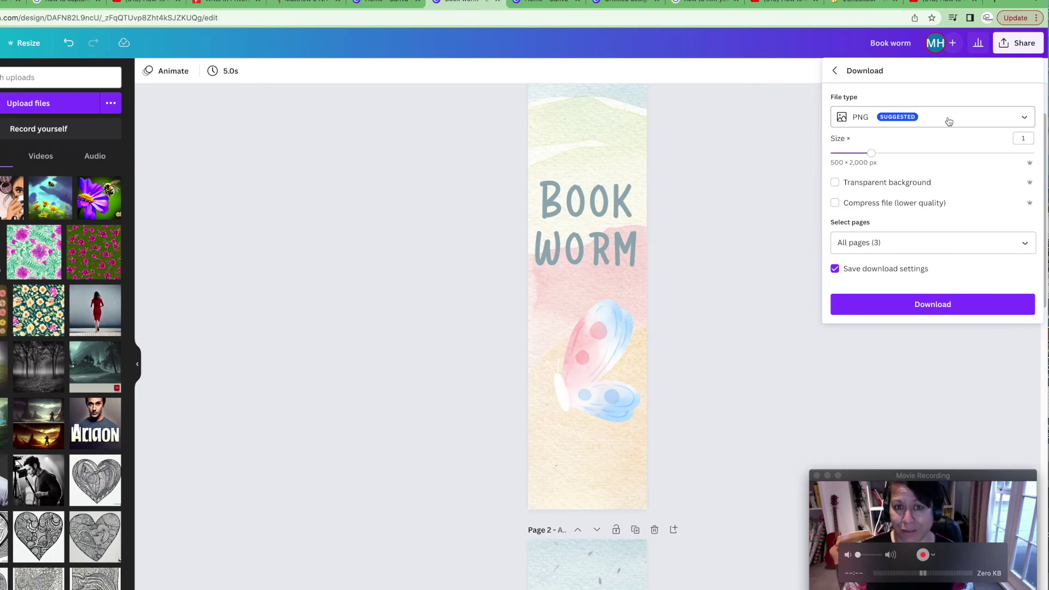
left_click(945, 305)
scroll(597, 363, "down", 10)
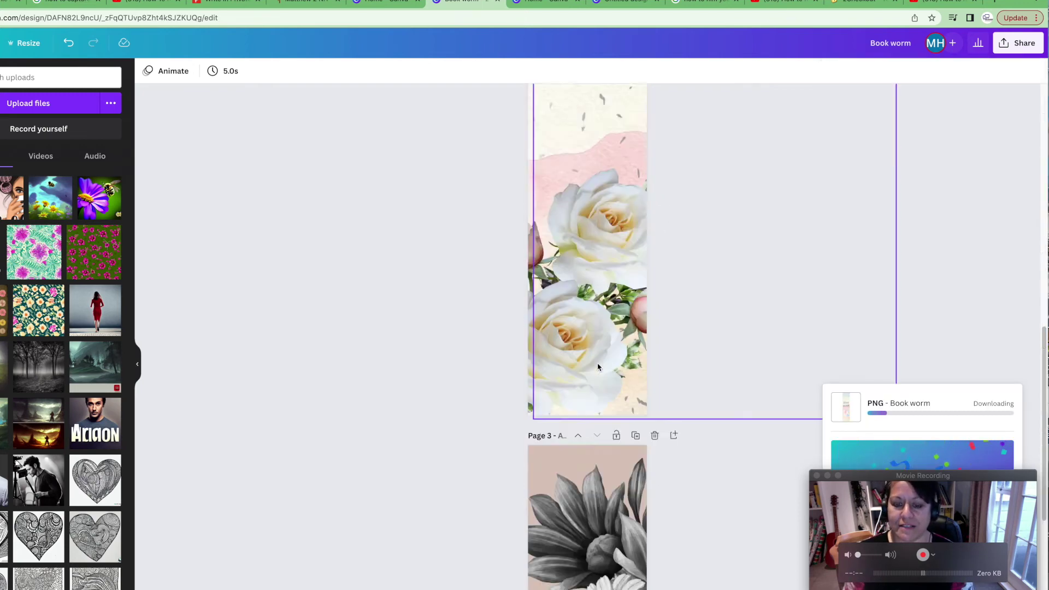
scroll(597, 367, "down", 3)
scroll(597, 367, "up", 20)
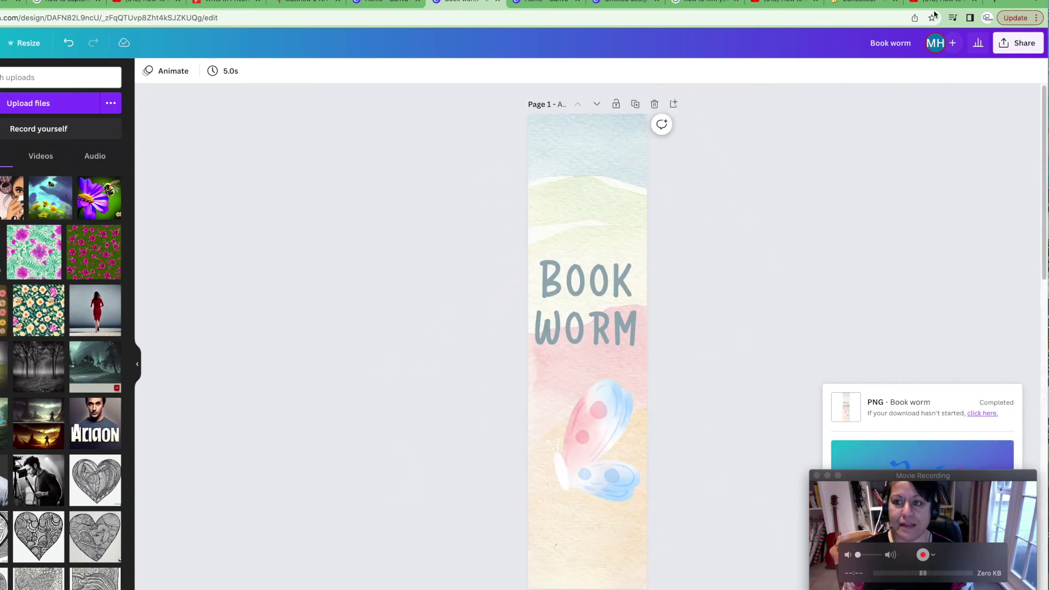
double_click(1007, 3)
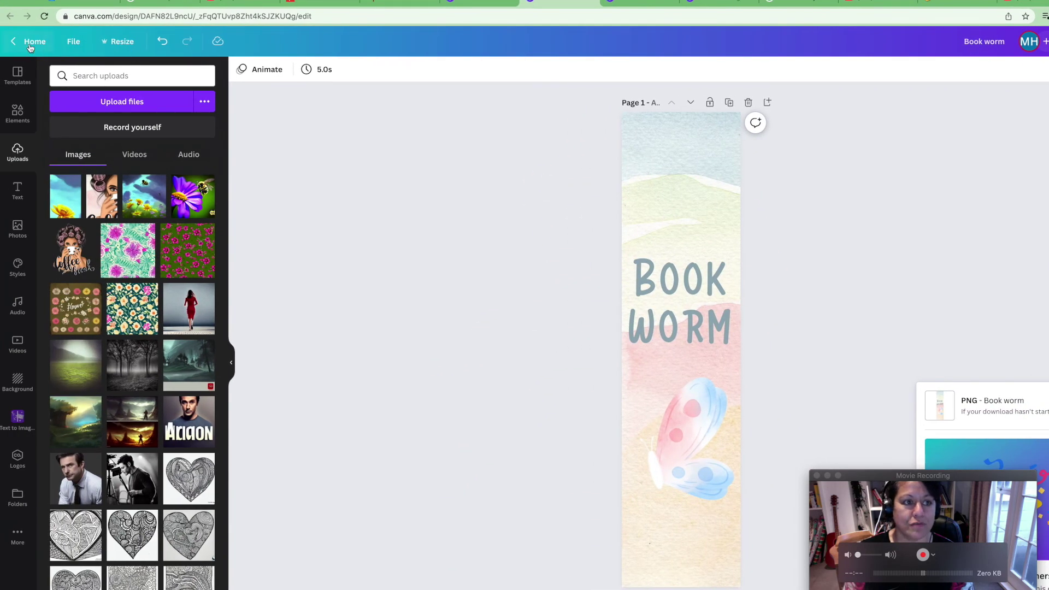
- From the Canva home page, create a new blank A4 Document design
left_click(30, 48)
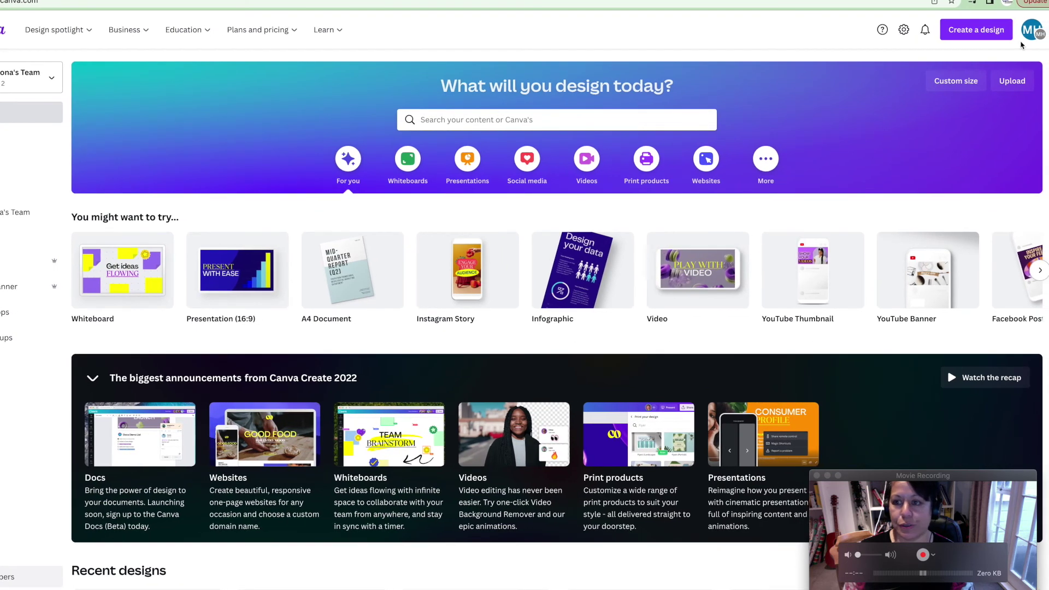
left_click(990, 49)
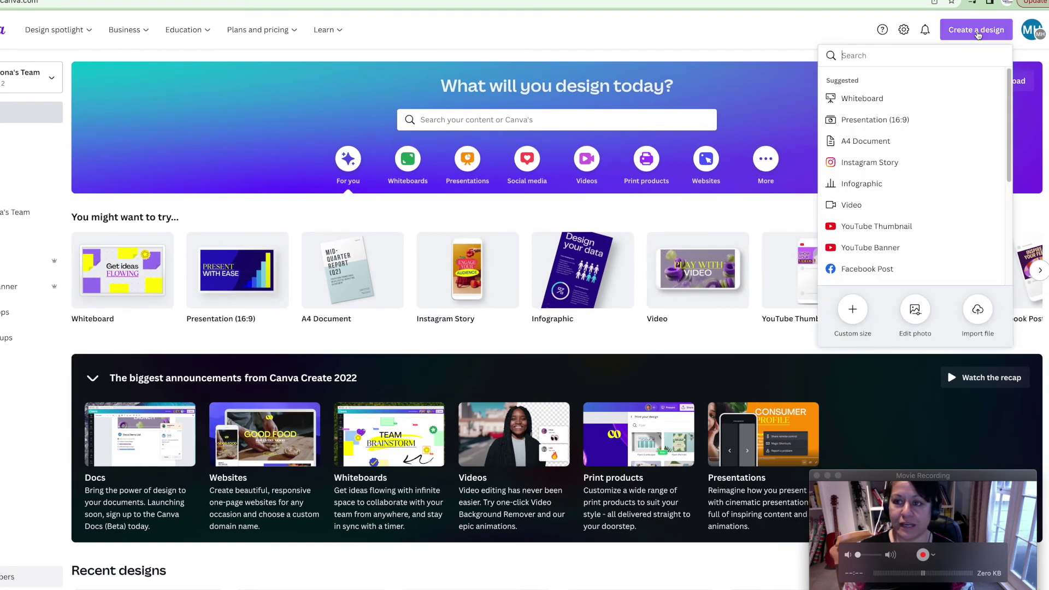
left_click(858, 141)
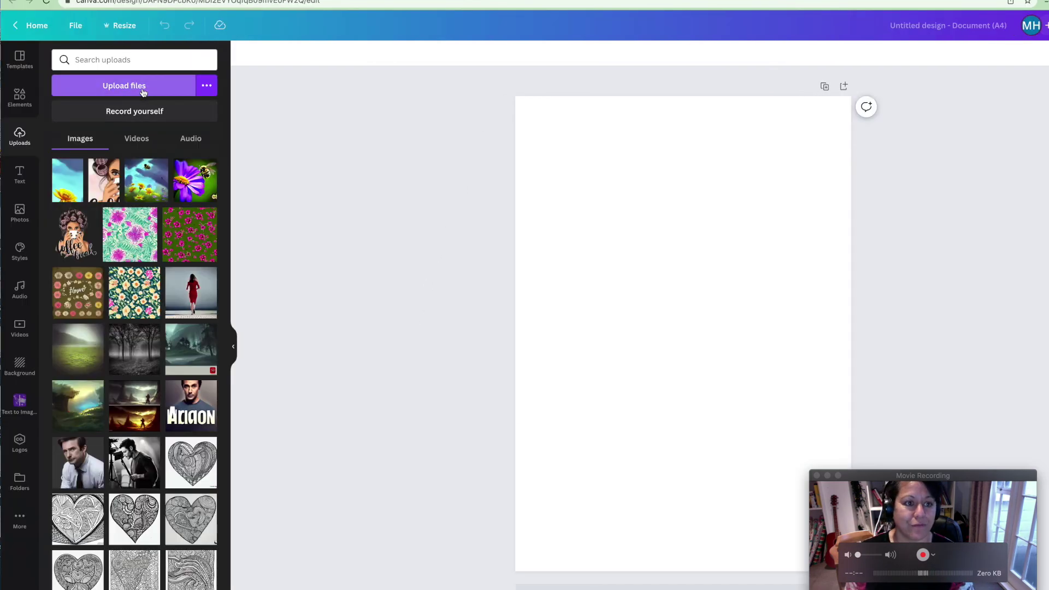
- Upload 1.png–3.png from Downloads > Book worm and arrange them side by side on the A4 page
left_click(124, 85)
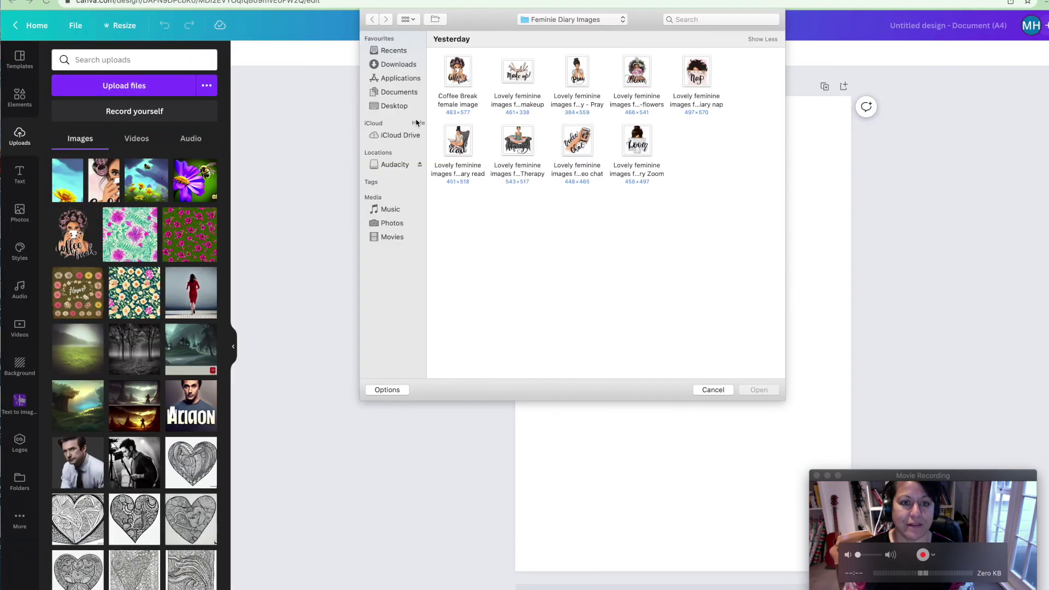
left_click(399, 64)
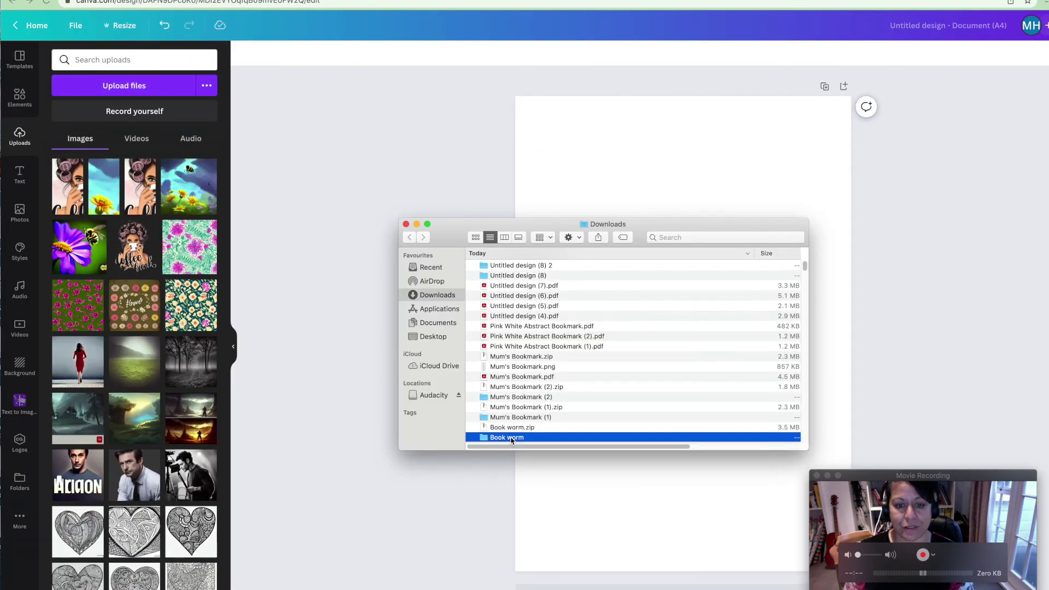
double_click(529, 436)
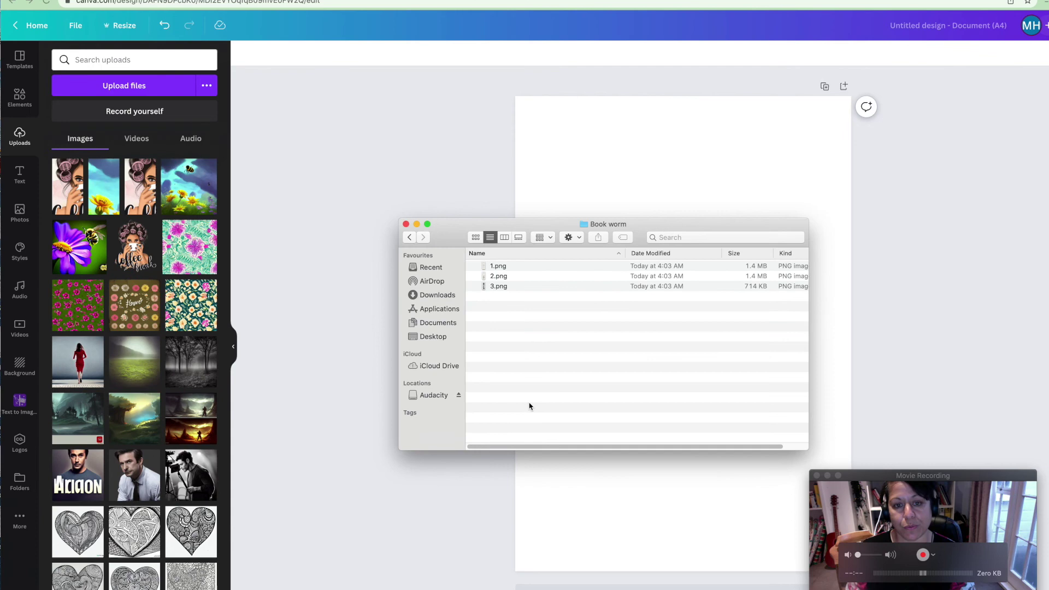
left_click(502, 268)
left_click(498, 277, "shift")
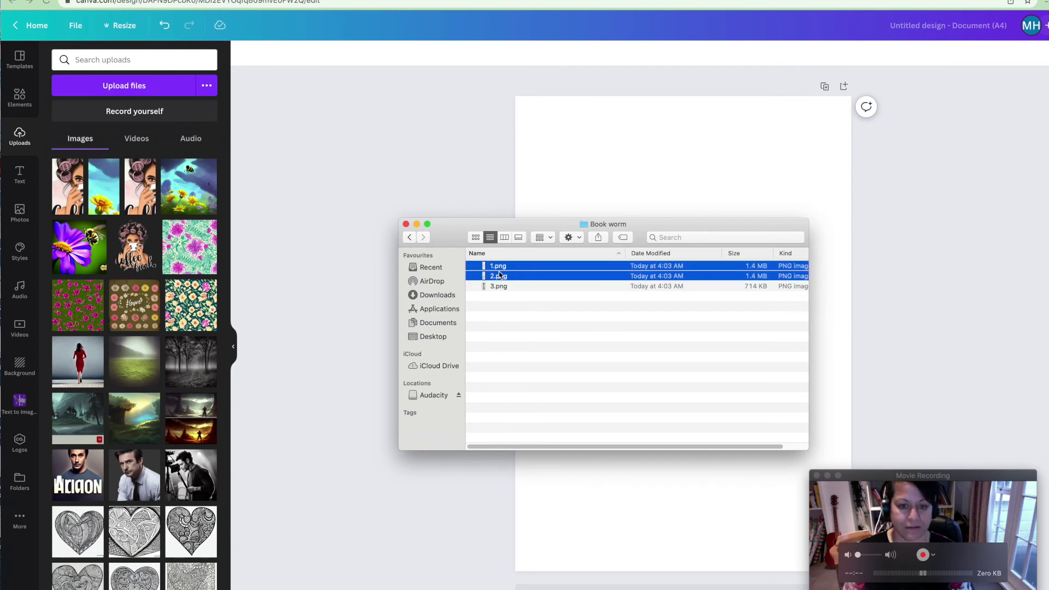
left_click(499, 288, "shift")
left_click_drag(499, 287, 625, 447)
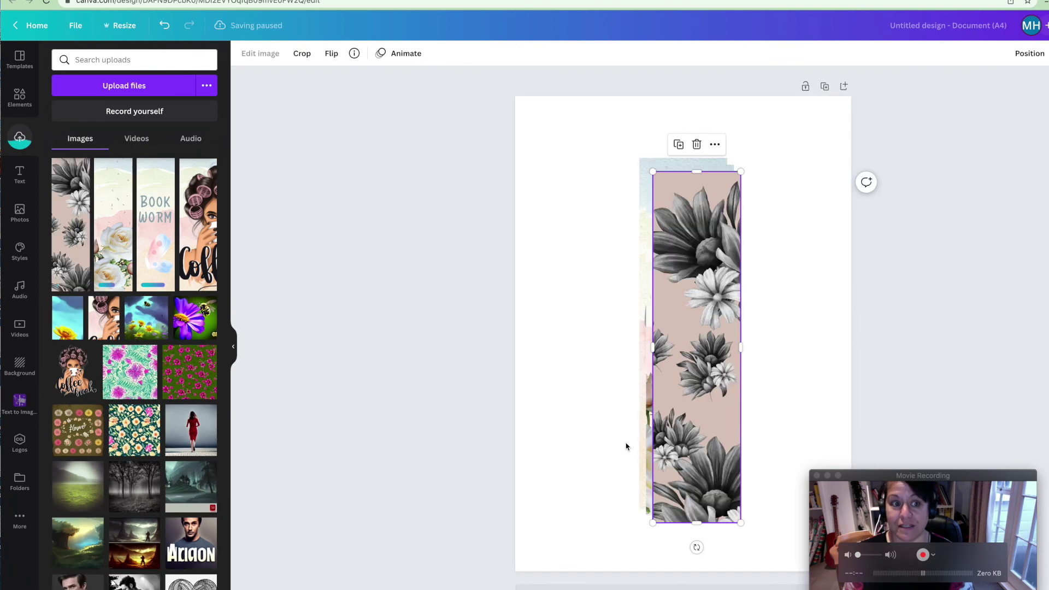
left_click_drag(670, 379, 794, 379)
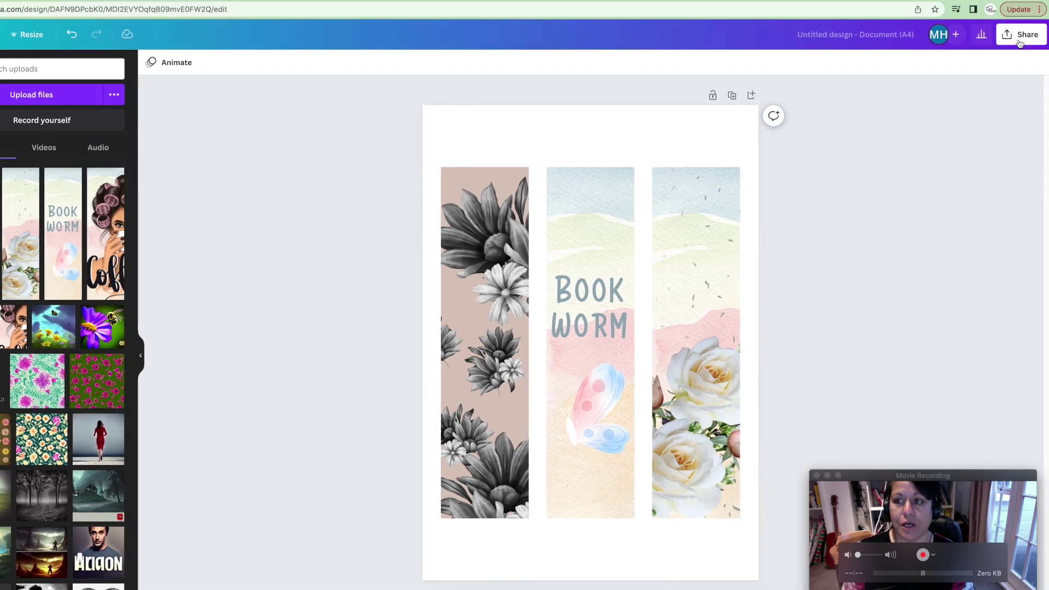
- Download the A4 bookmark sheet with file type PDF Standard
left_click(1021, 33)
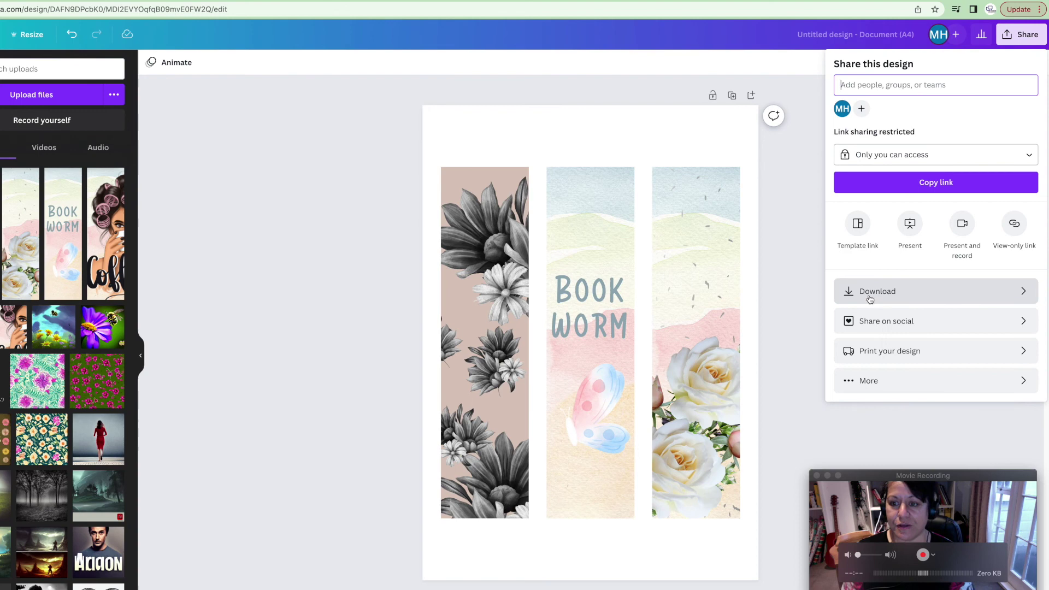
left_click(871, 299)
left_click(932, 112)
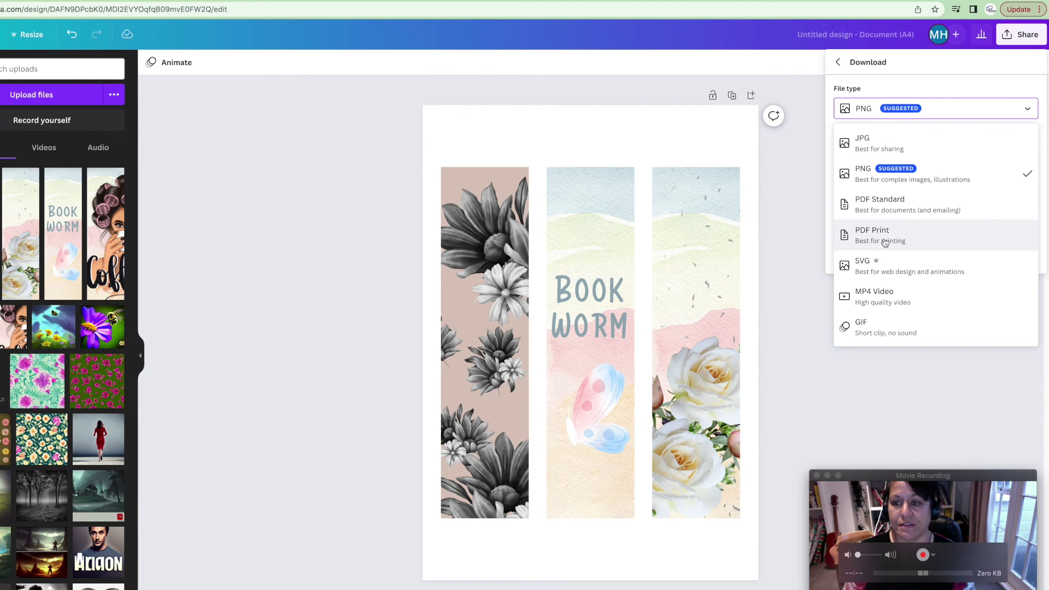
left_click(899, 204)
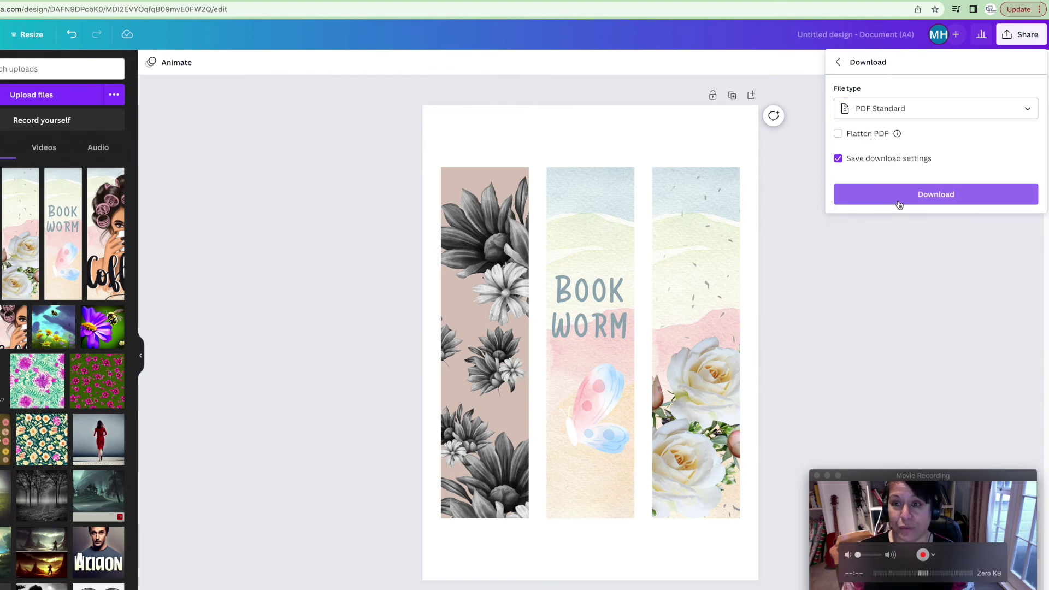
left_click(899, 197)
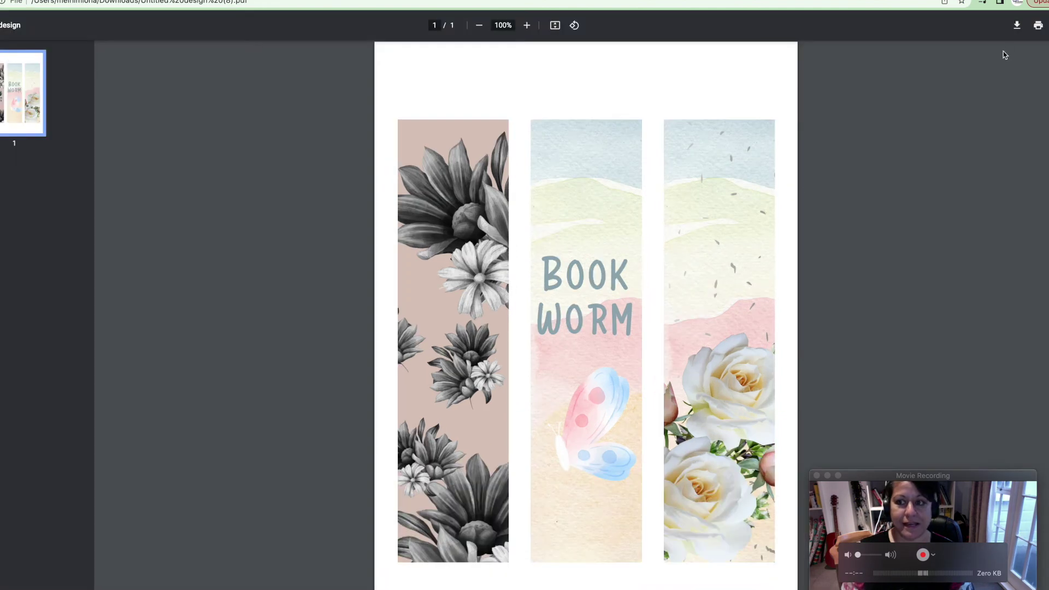
- Print one colour copy of the PDF on the Brother DCP-J4120DW printer
left_click(1038, 26)
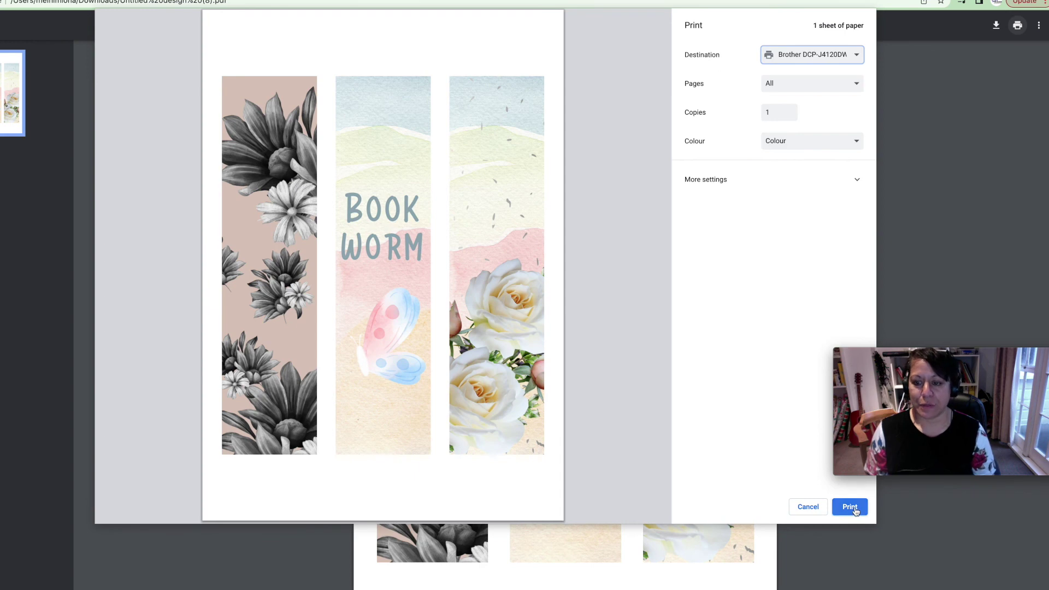
left_click(850, 507)
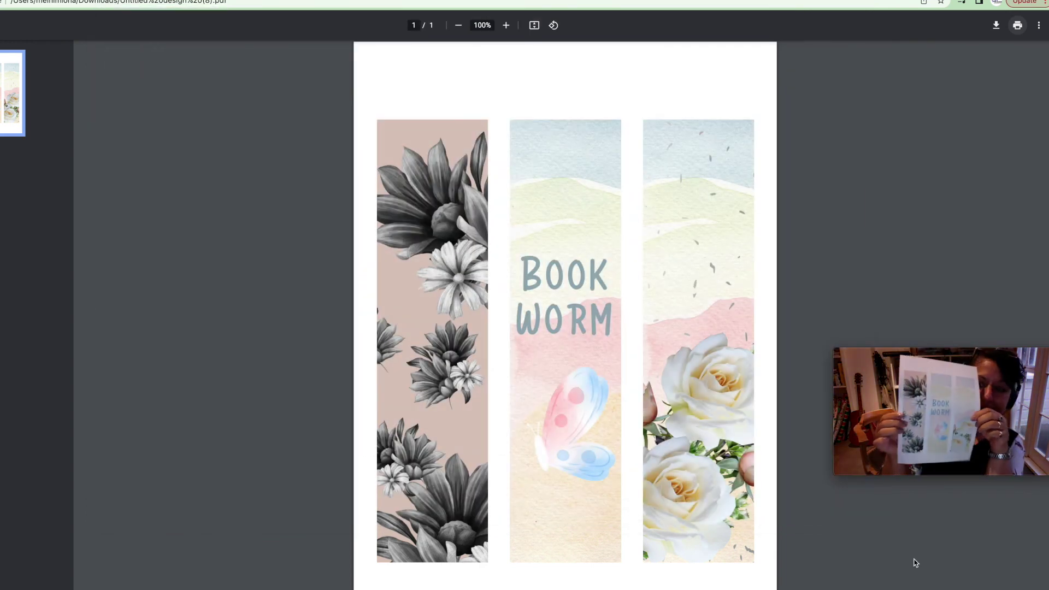